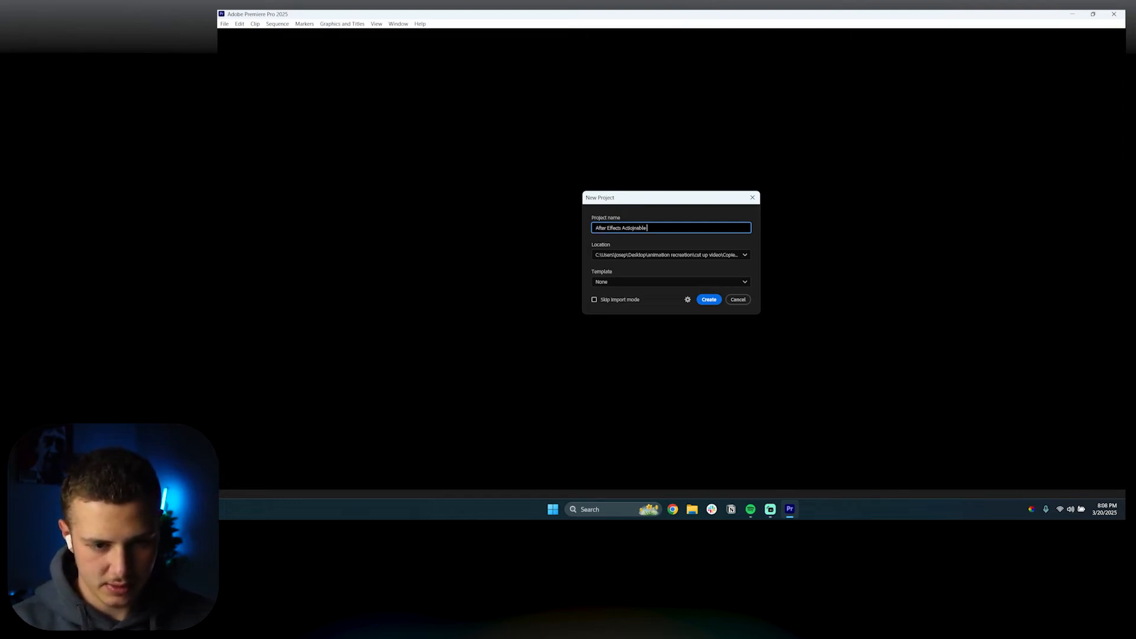
Create the project "After Effects Actiojnable 1" without importing media and dock the Project panel beside the timeline.
key(Return)
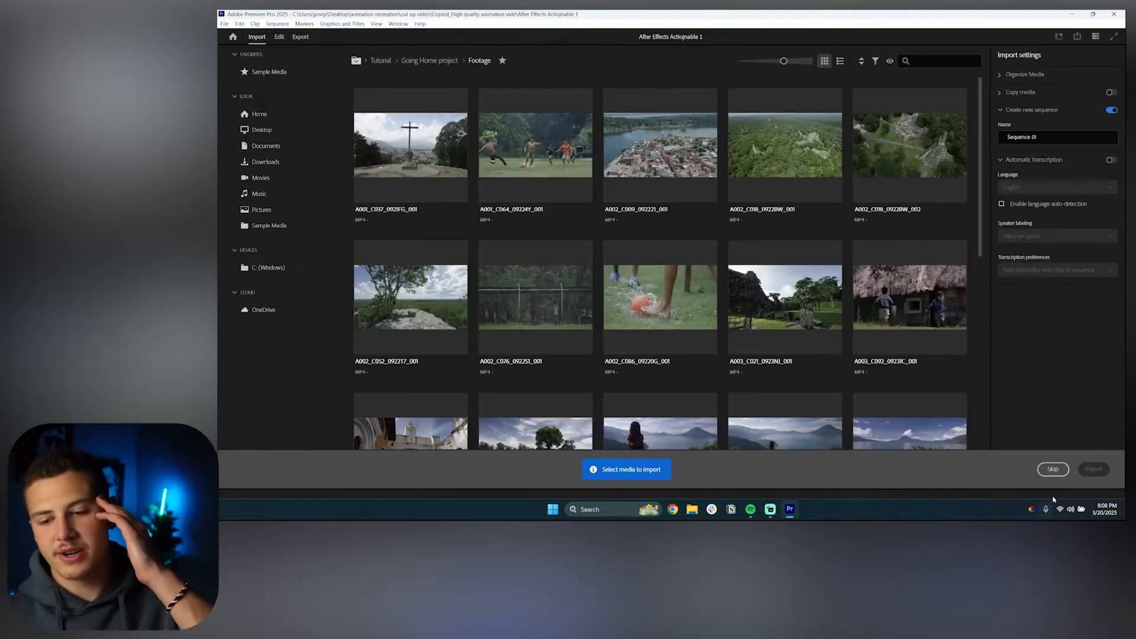
click(1052, 469)
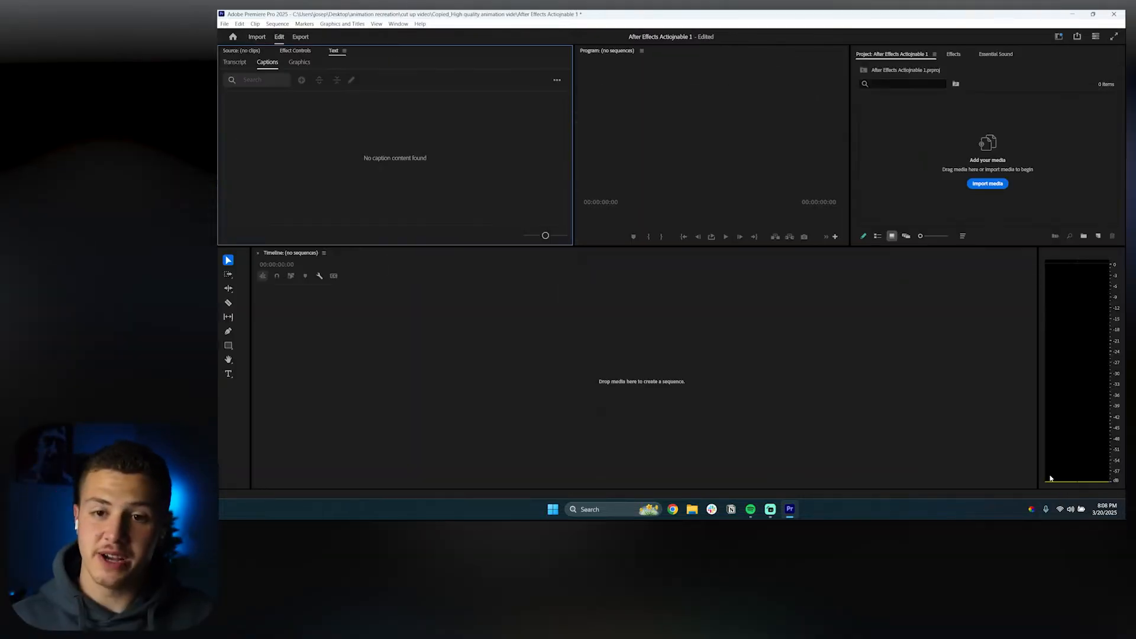
drag(899, 56, 443, 319)
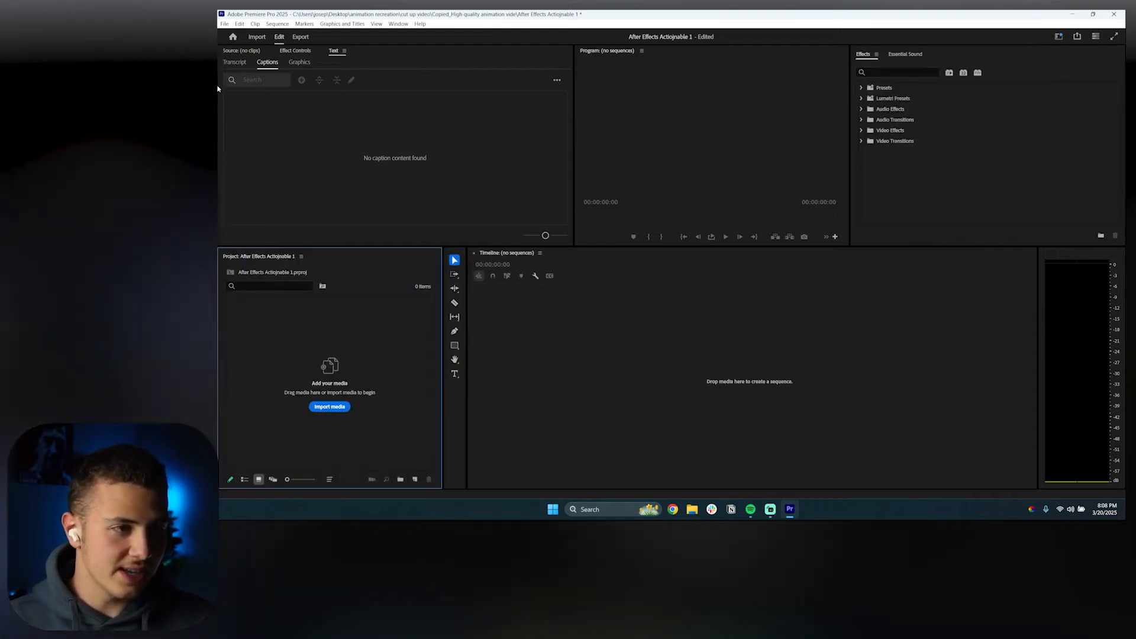
Create a new sequence and widen the timeline area by narrowing the audio meters.
click(225, 24)
mouse_move(253, 37)
click(382, 61)
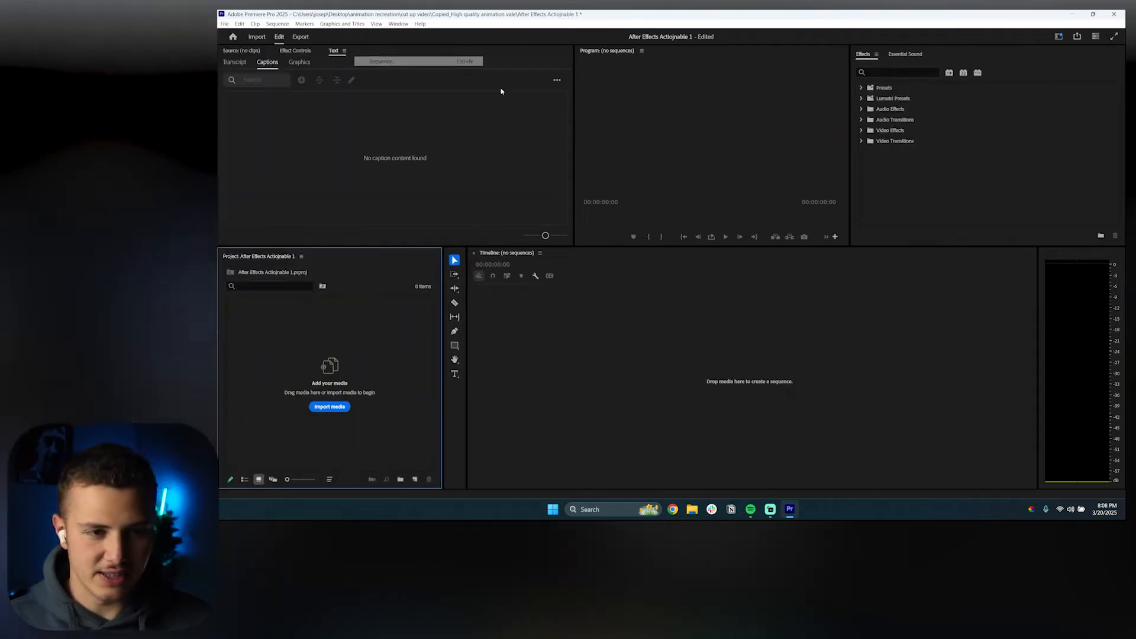
double_click(558, 211)
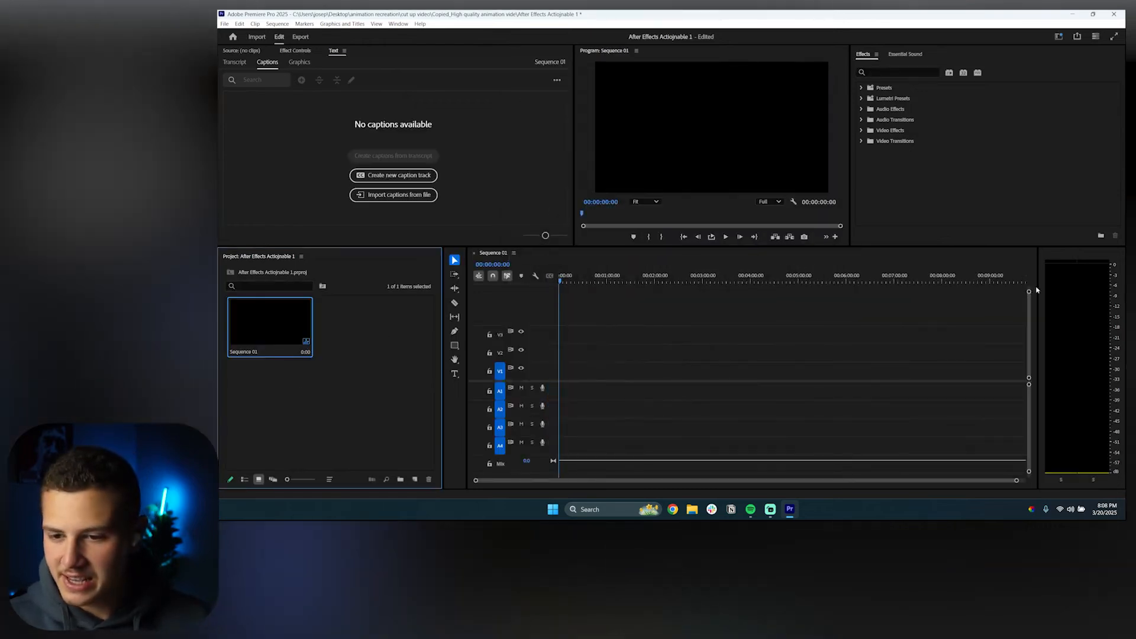
drag(1036, 299, 1090, 299)
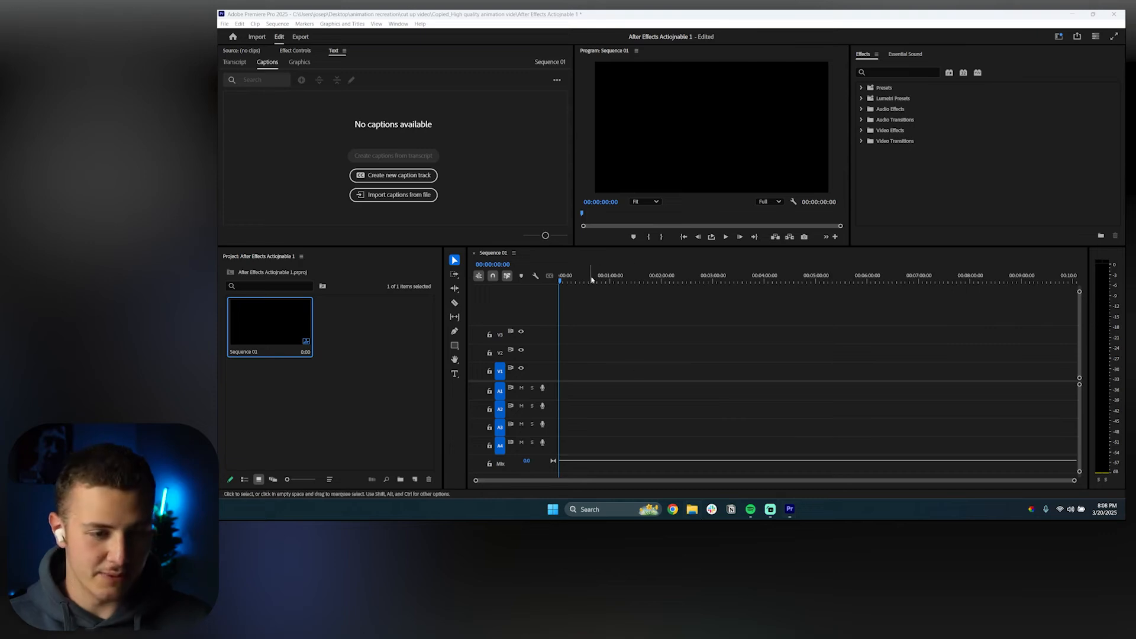
Add the video "Sample Actionable Step 1" from the Desktop's After Effects Masterclass folder to the start of video track 1.
click(691, 509)
click(655, 171)
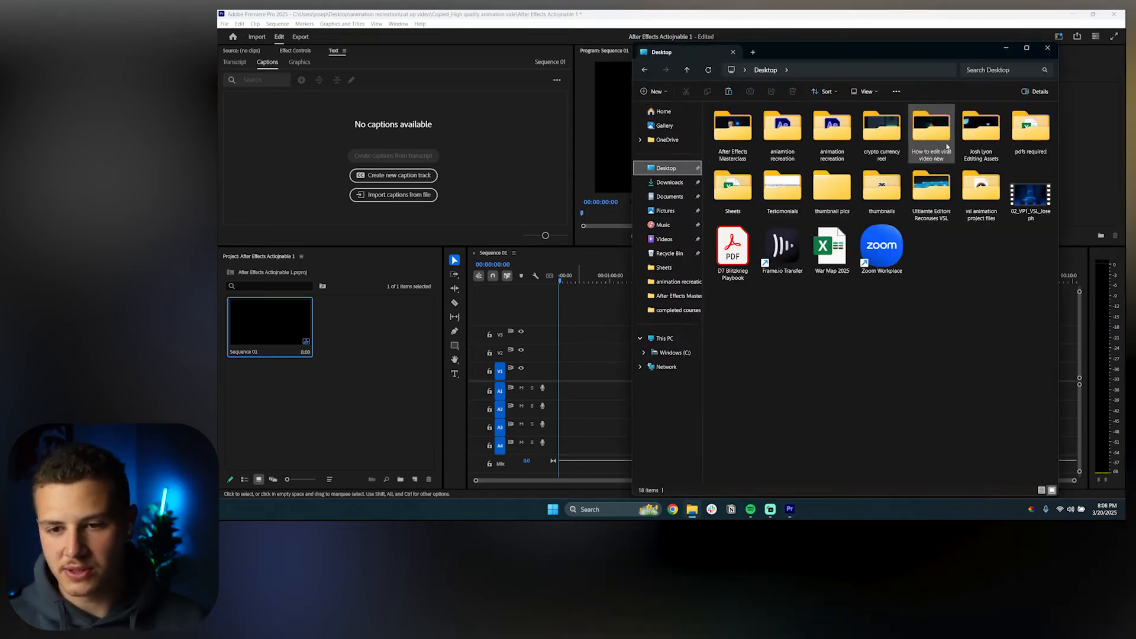
double_click(747, 147)
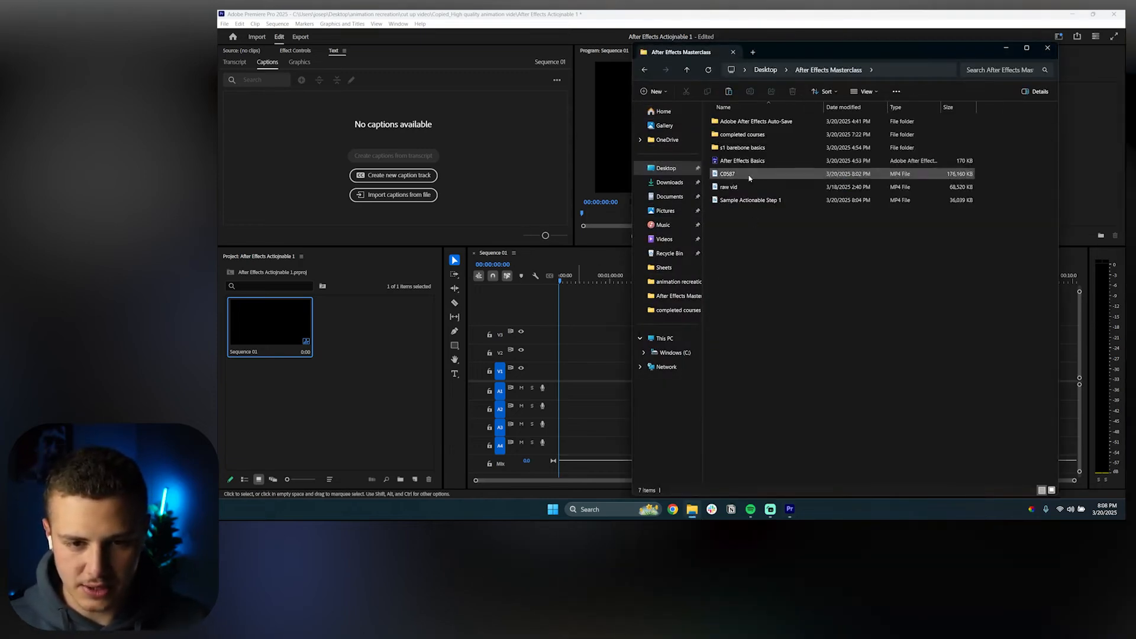
drag(747, 201, 563, 379)
key(=)
key(=)
key(=)
key(=)
key(=)
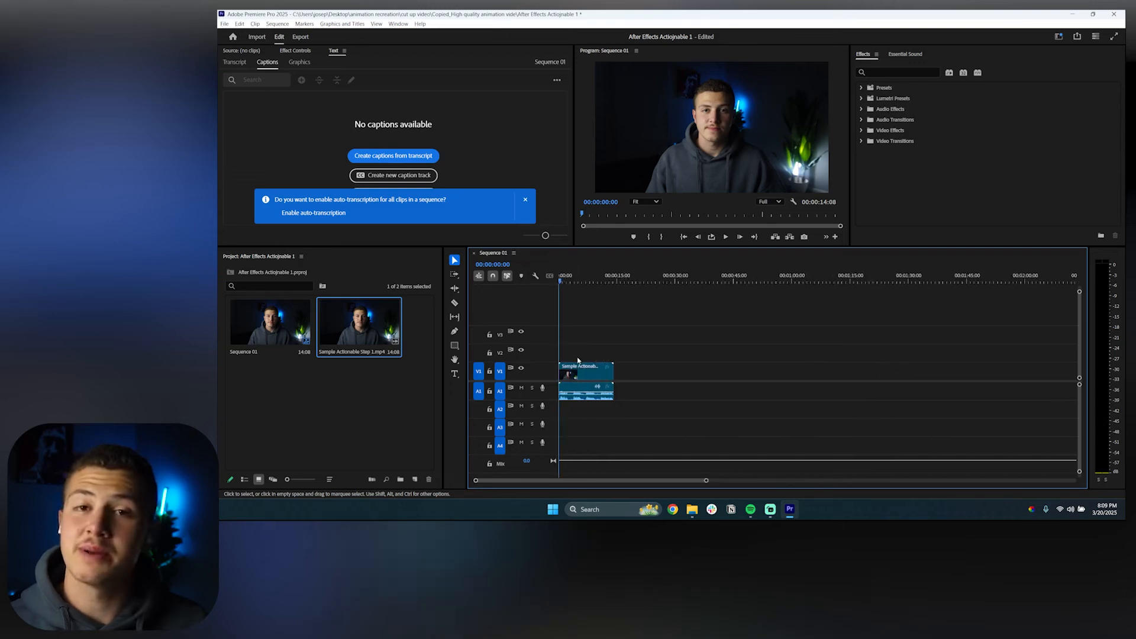
key(=)
key(=)
key(=)
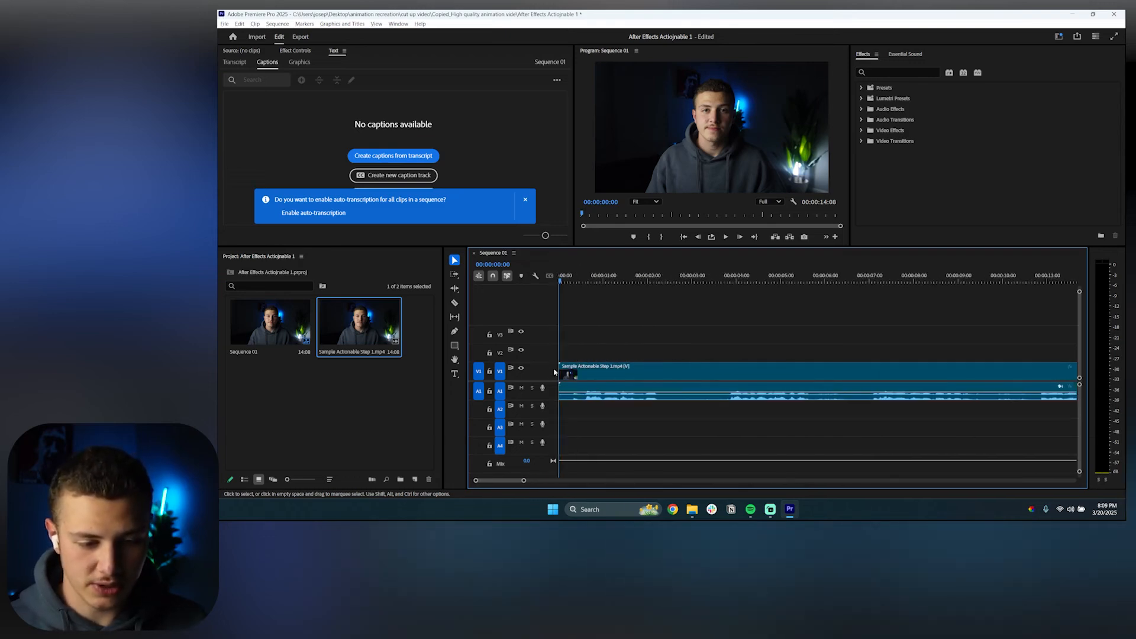
Ripple-trim about half a second of silence off the clip's beginning and play back the opening phrase.
drag(561, 372, 586, 372)
key(space)
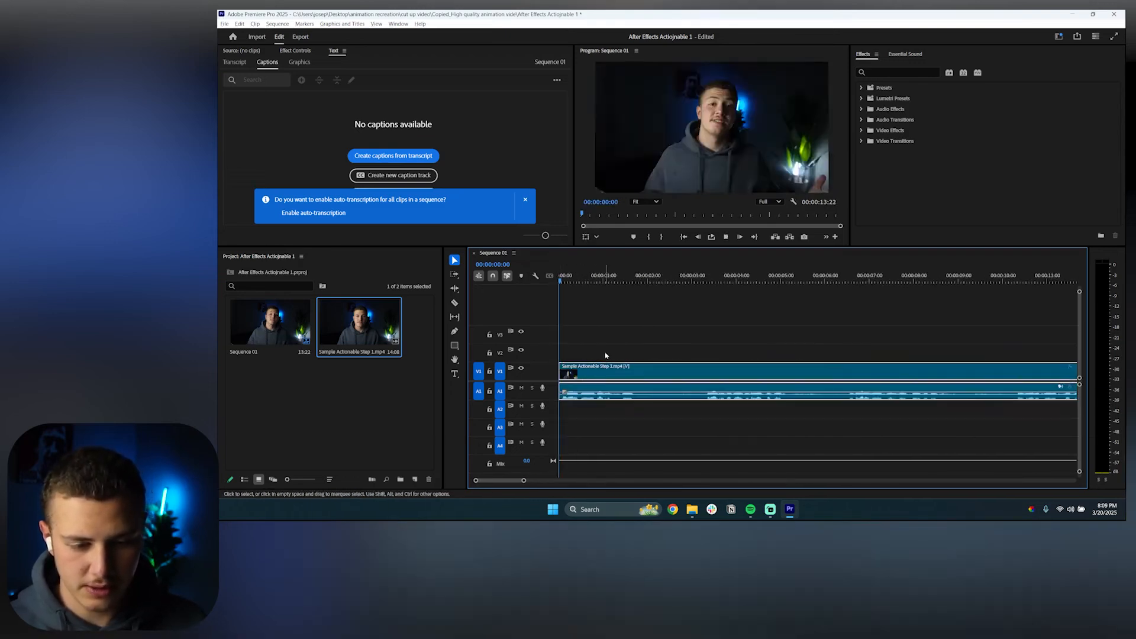
key(space)
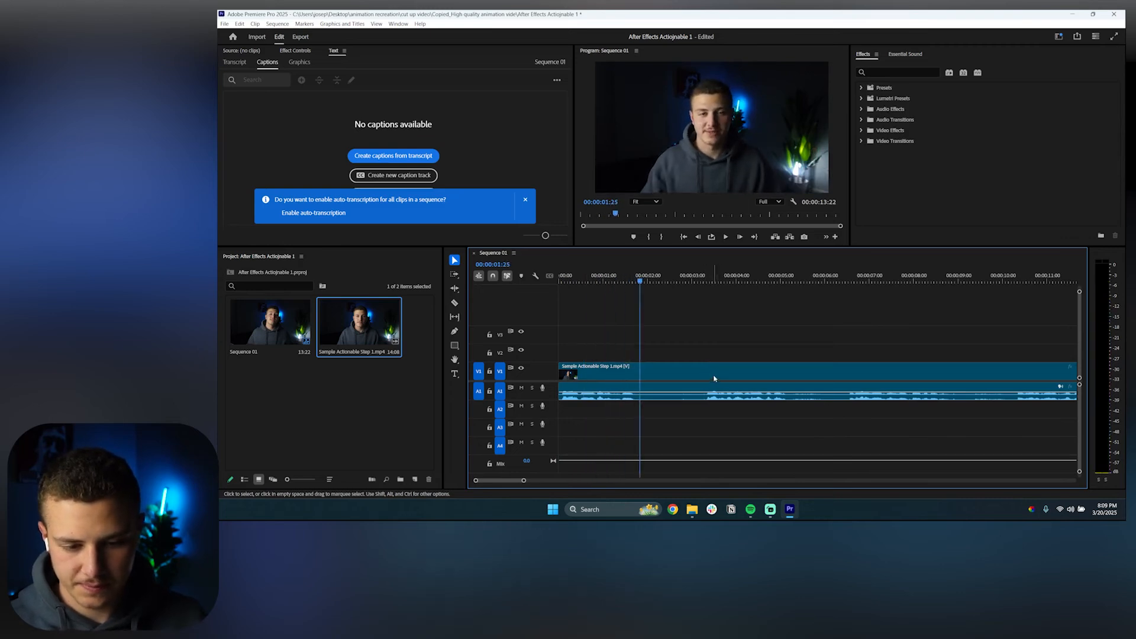
Cut out the silent pause after the first spoken phrase, closing the gap at 00:00:01:25.
key(c)
click(704, 375)
key(v)
drag(750, 377, 691, 377)
key(space)
Split the footage at the second pause between phrases, remove the silence and close the gap.
key(c)
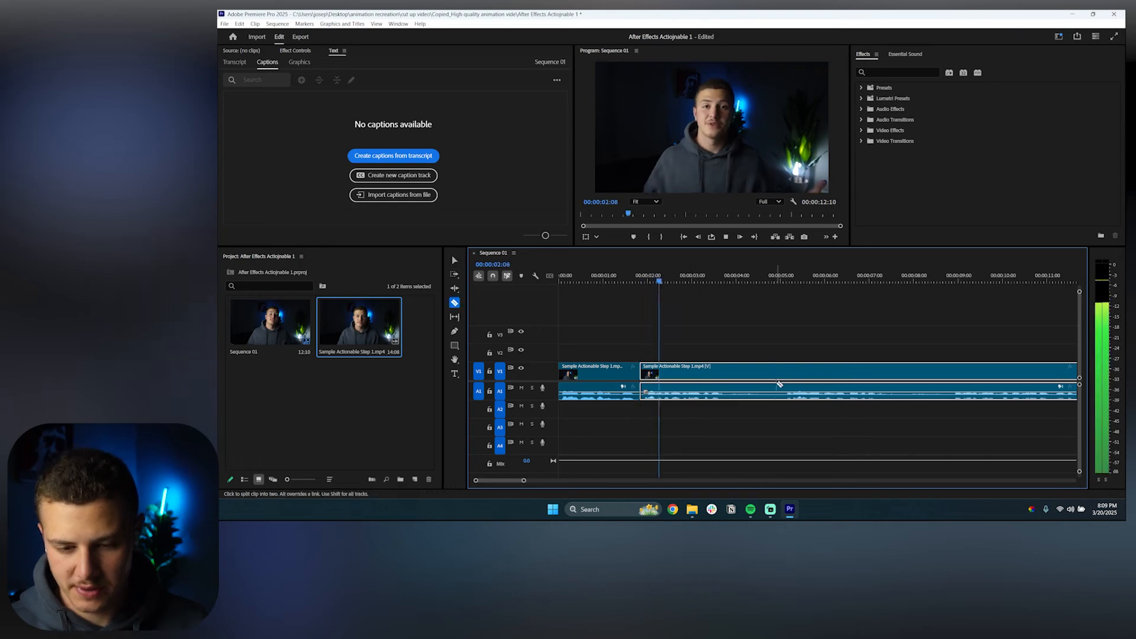
click(783, 375)
key(v)
drag(821, 380, 766, 380)
key(space)
Split the footage at the third pause, remove the silence and join the final clip to the previous one.
key(c)
click(894, 377)
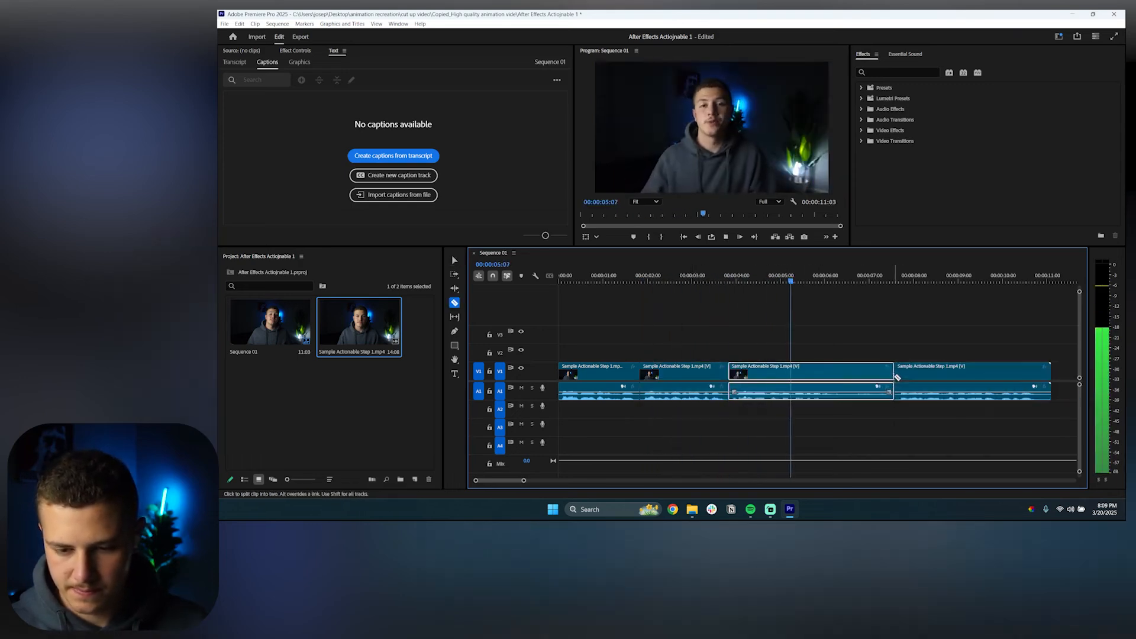
key(v)
drag(945, 380, 891, 380)
key(space)
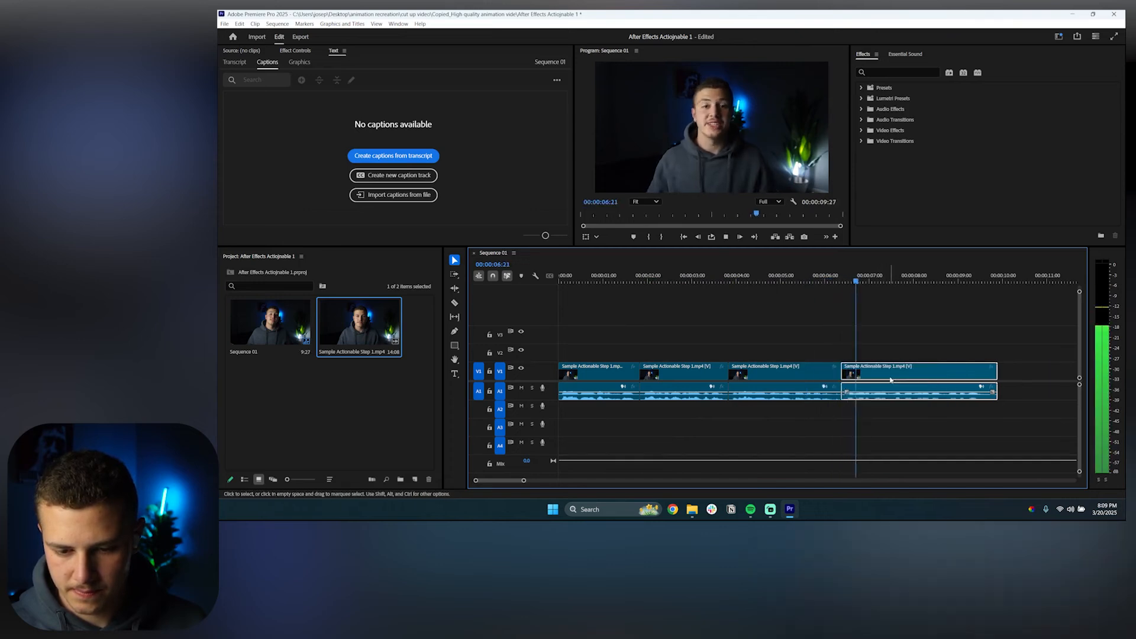
Trim the end of the last clip to 00:00:09:21 and return the playhead to the sequence start.
click(1011, 373)
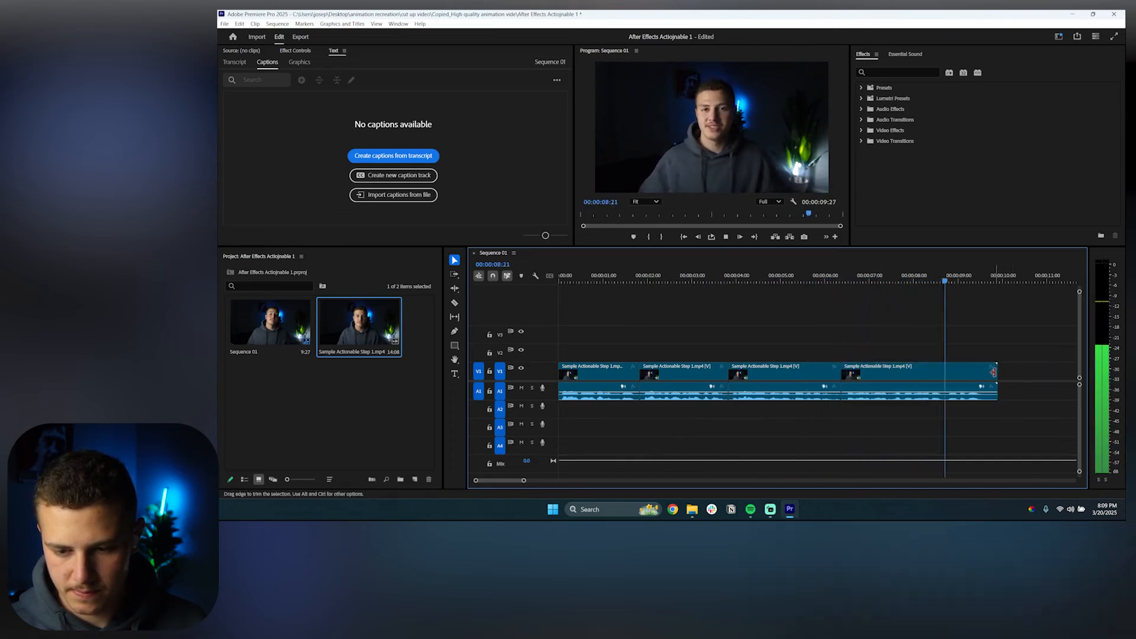
drag(998, 373, 991, 372)
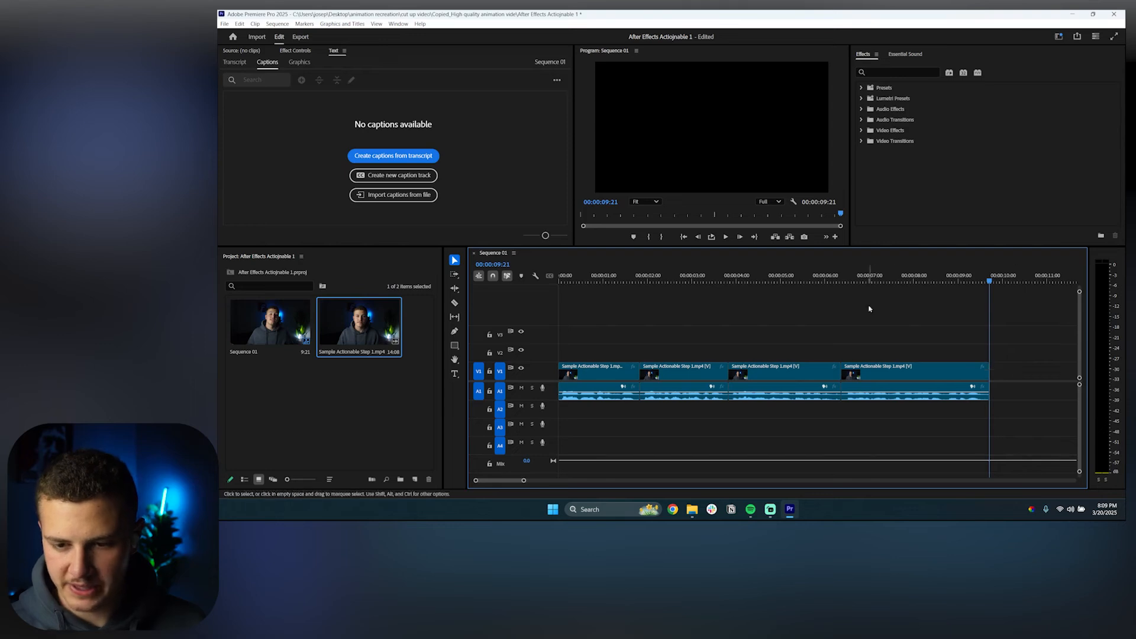
drag(796, 276, 611, 270)
key(Home)
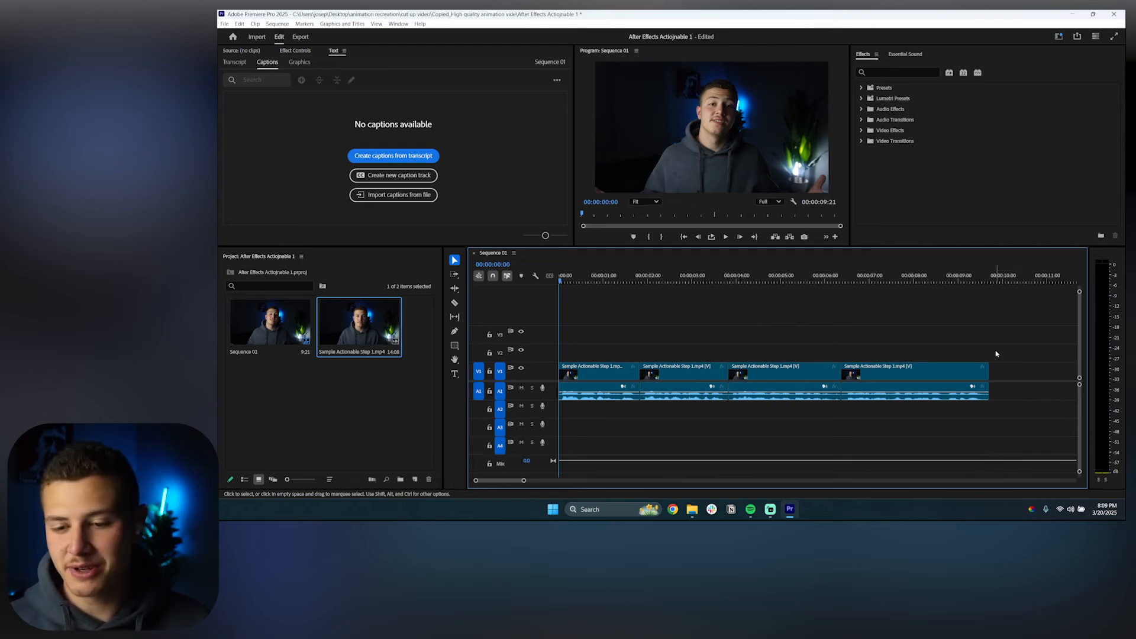
Replace all four clips with an After Effects composition, continuing past the compatibility report.
drag(999, 349, 582, 404)
click(613, 359)
drag(612, 362, 910, 383)
right_click(910, 382)
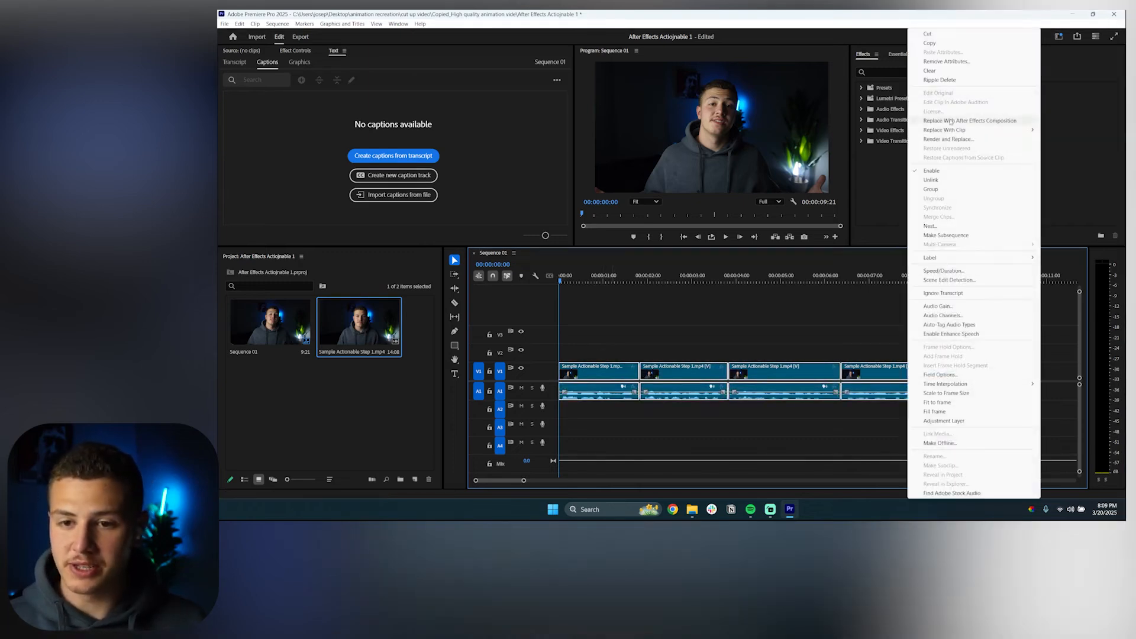
click(957, 122)
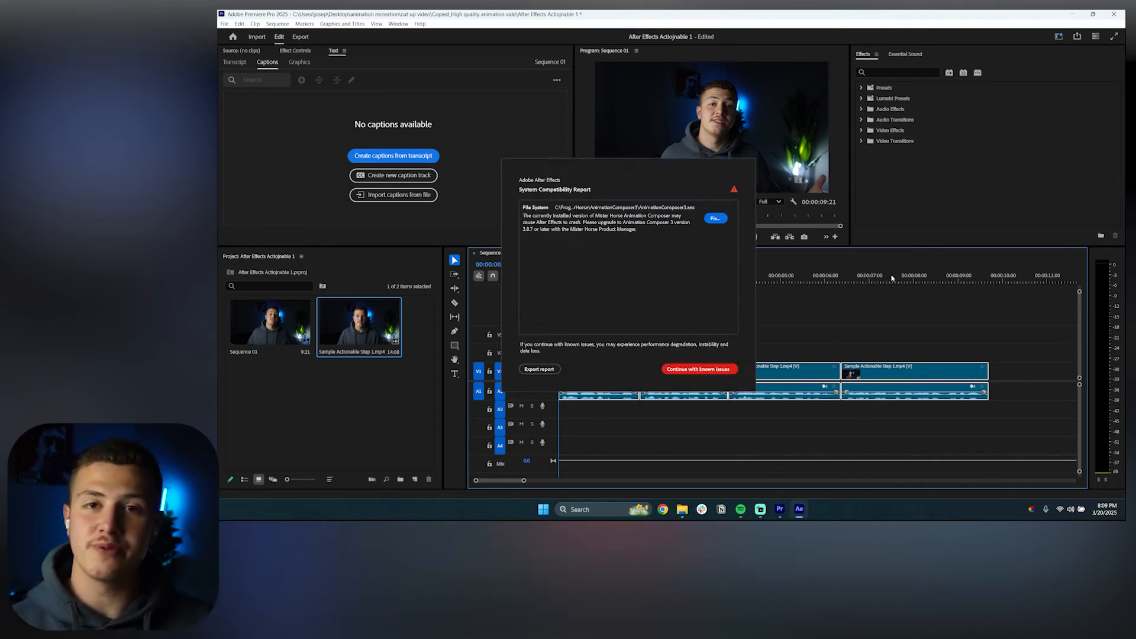
click(715, 369)
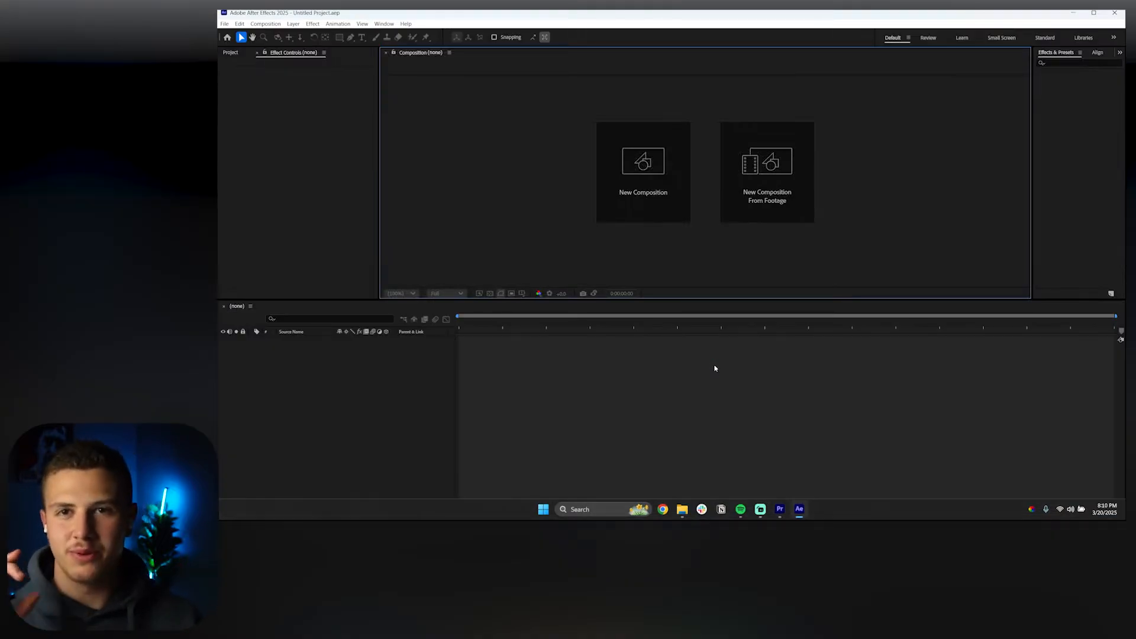
Save the After Effects project as "Actionabl 1" in the Desktop's After Effects Masterclass folder.
key(ctrl+s)
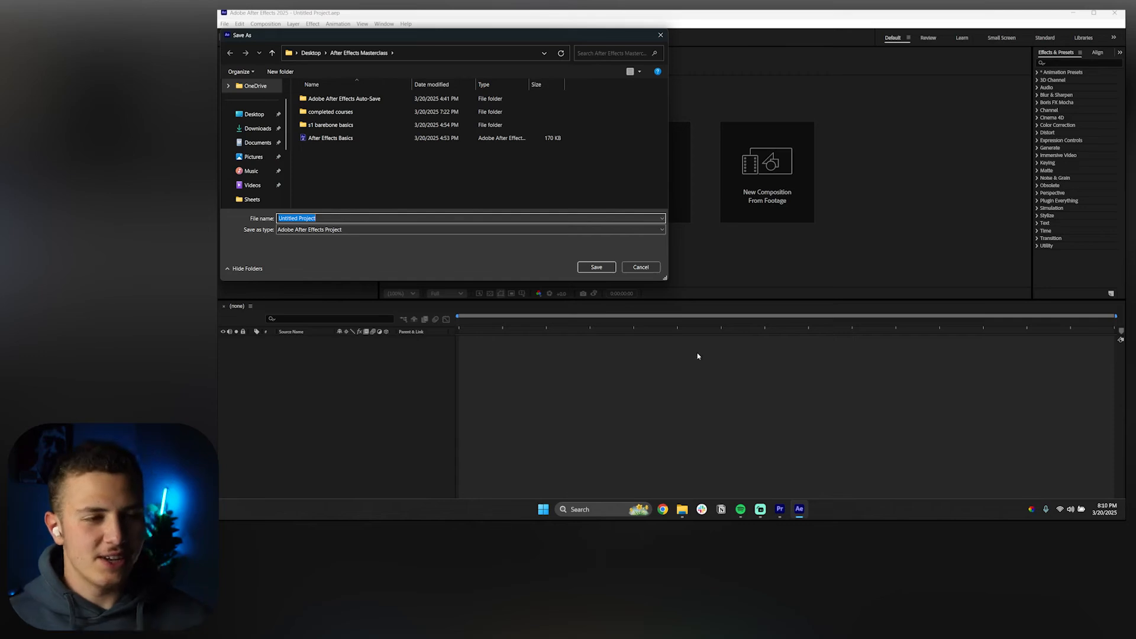
click(254, 114)
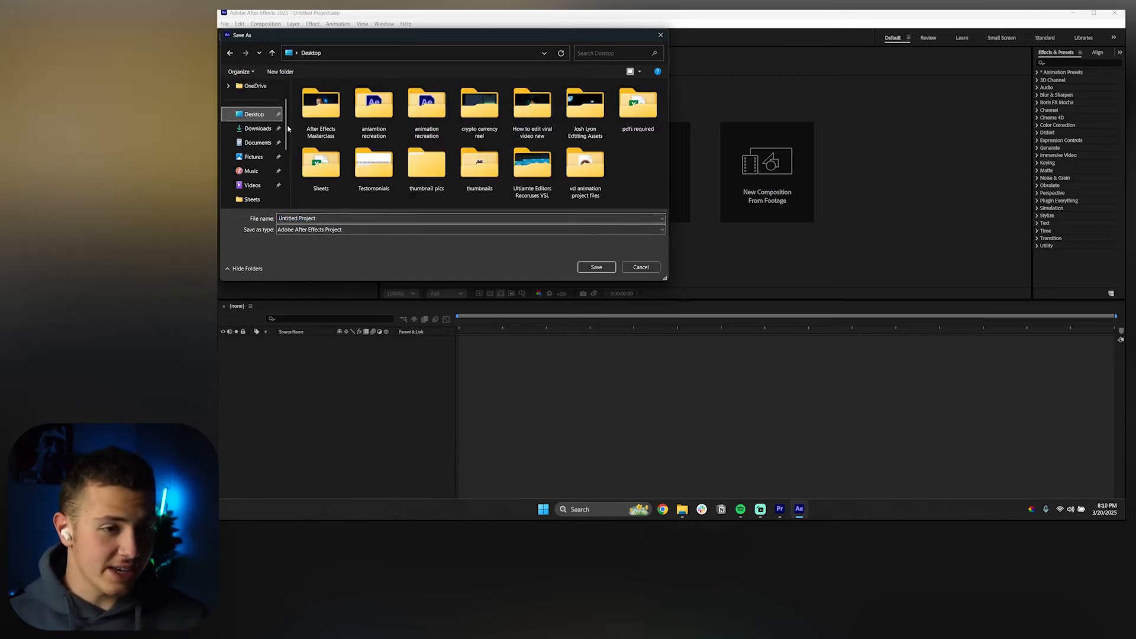
click(319, 117)
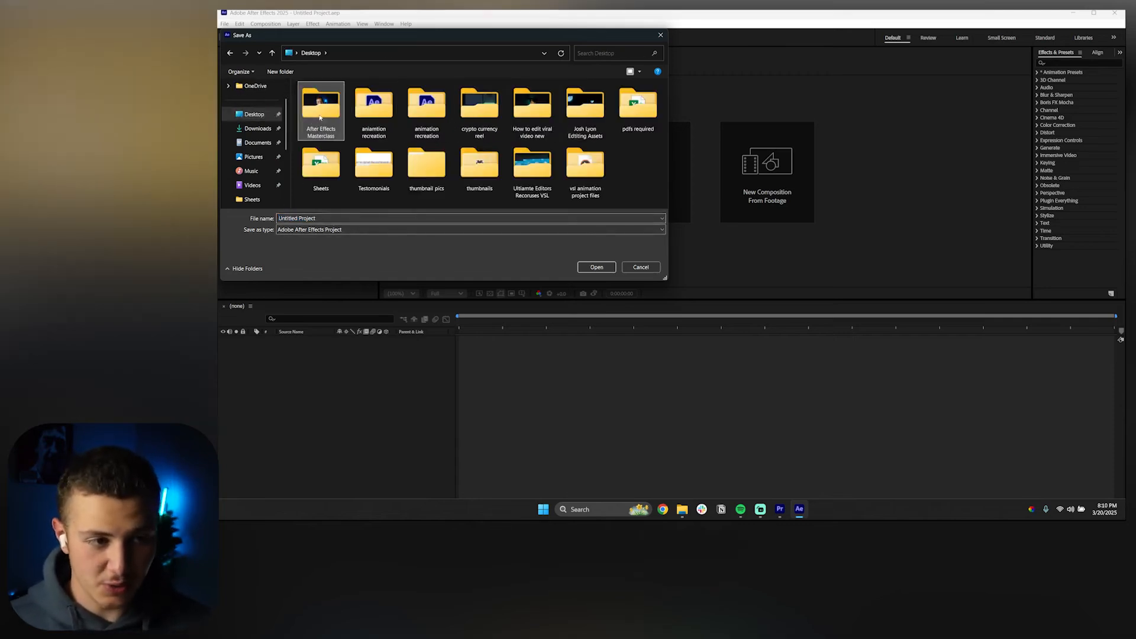
double_click(319, 117)
triple_click(329, 218)
text(Ac)
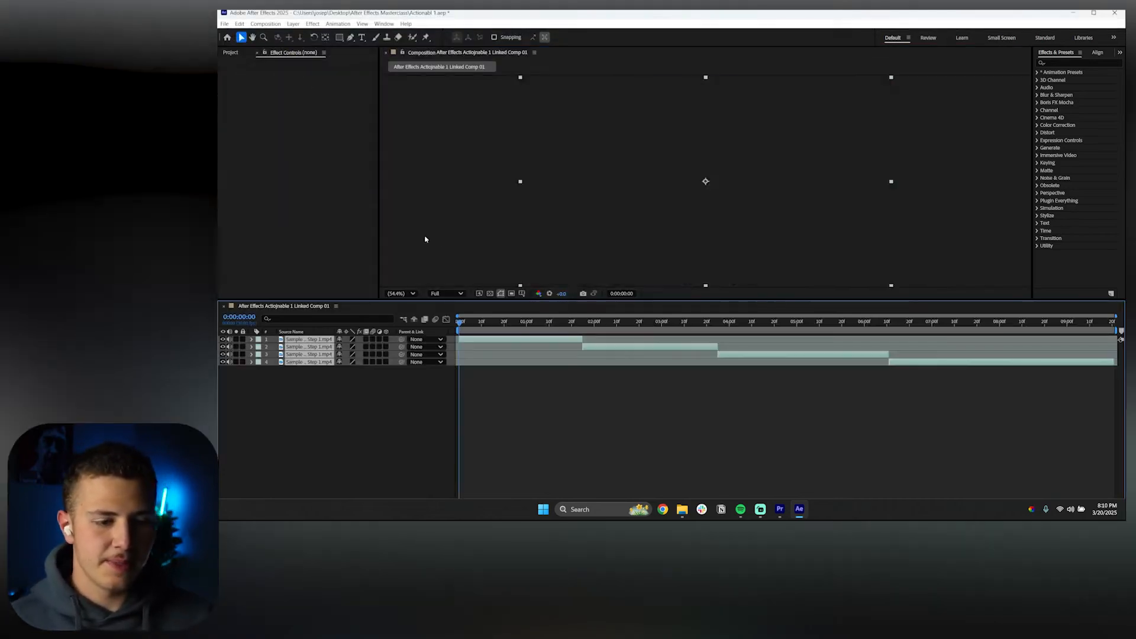
Scrub through and play the linked composition to review the four imported clips.
click(416, 406)
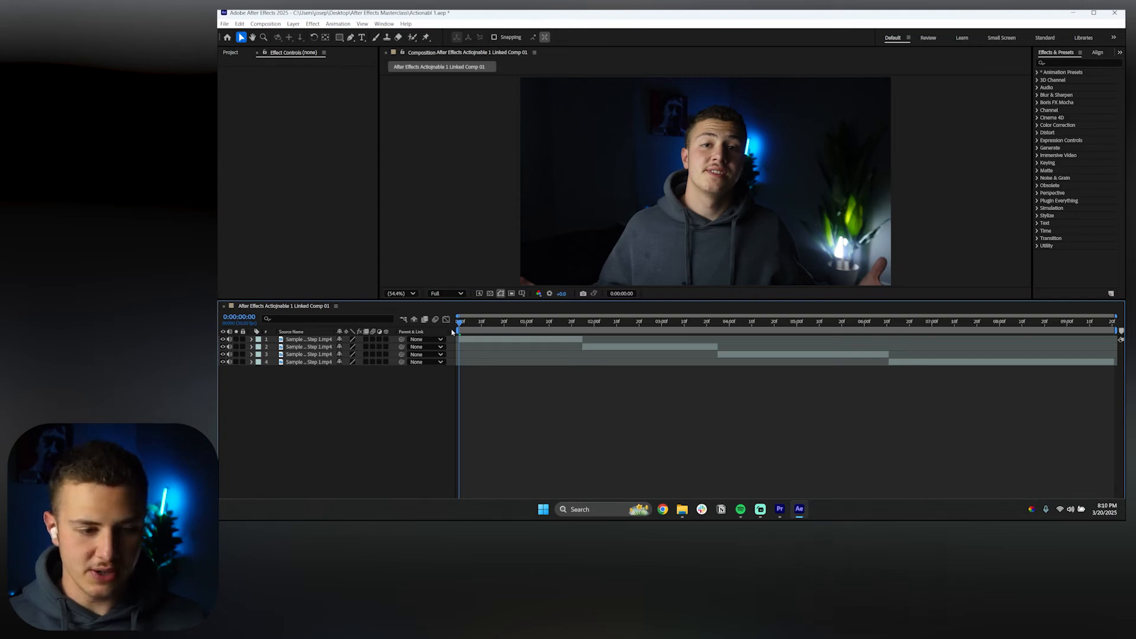
drag(460, 323, 960, 356)
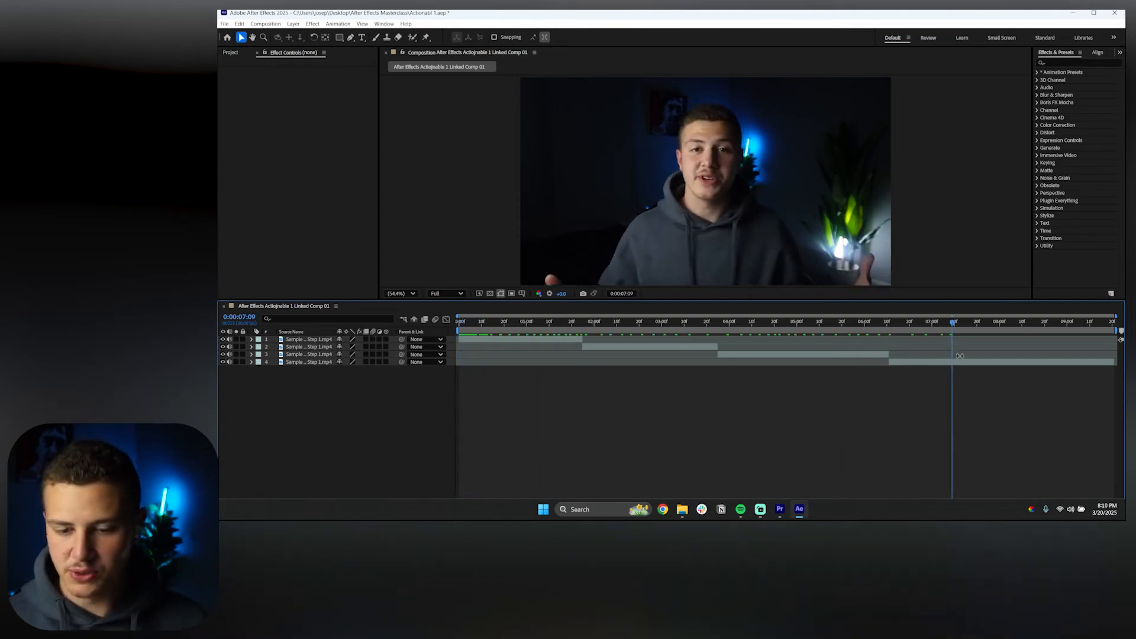
drag(530, 323, 475, 331)
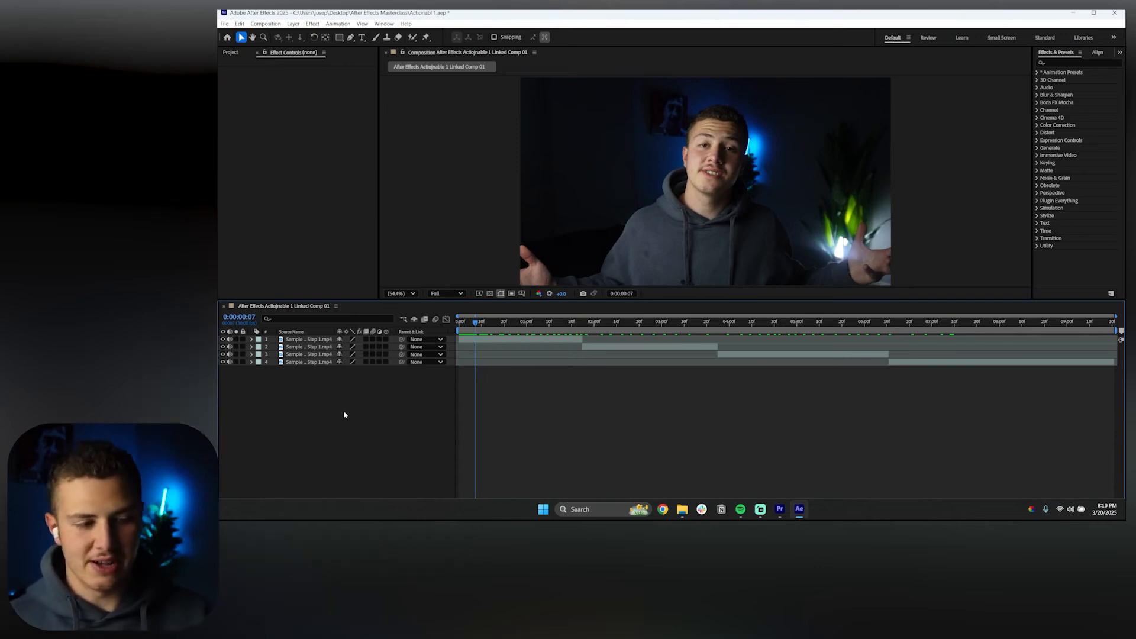
click(306, 362)
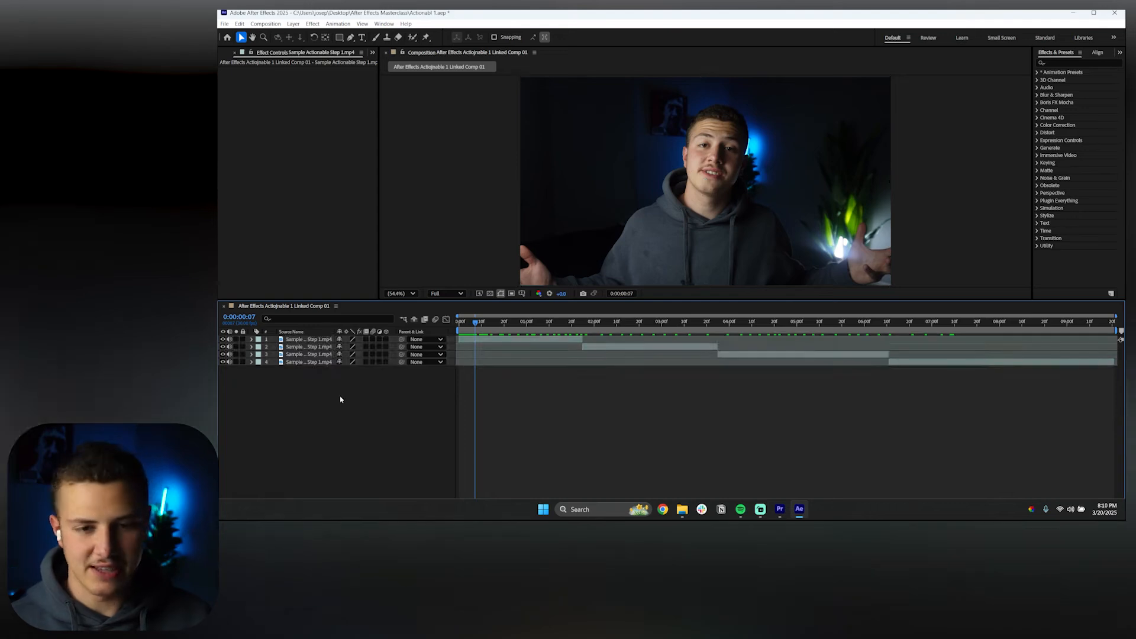
key(space)
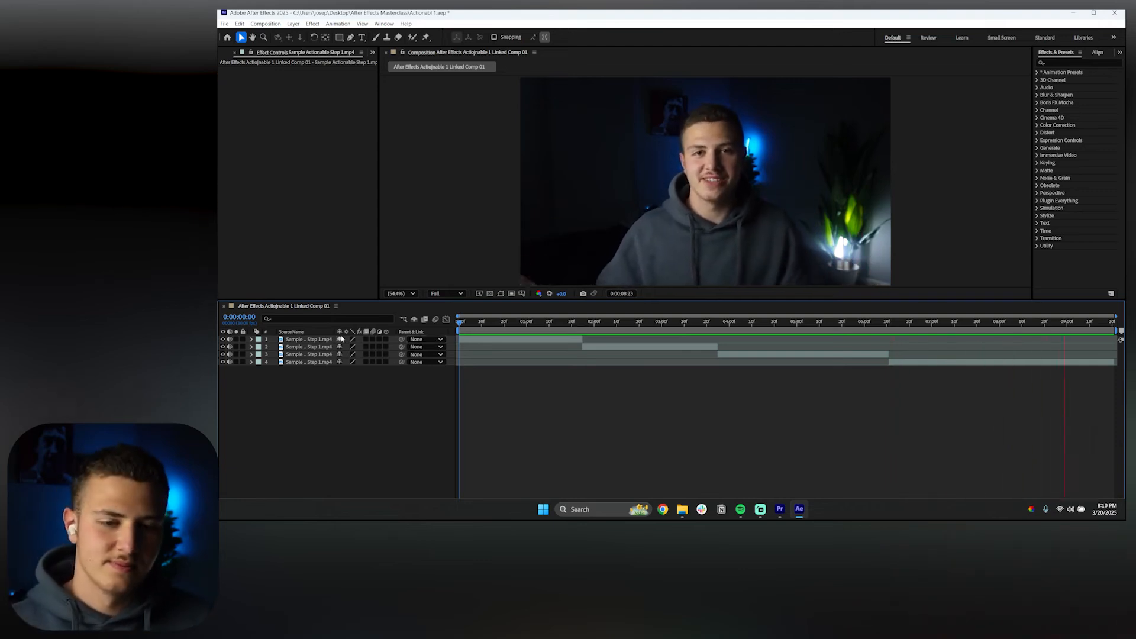
key(space)
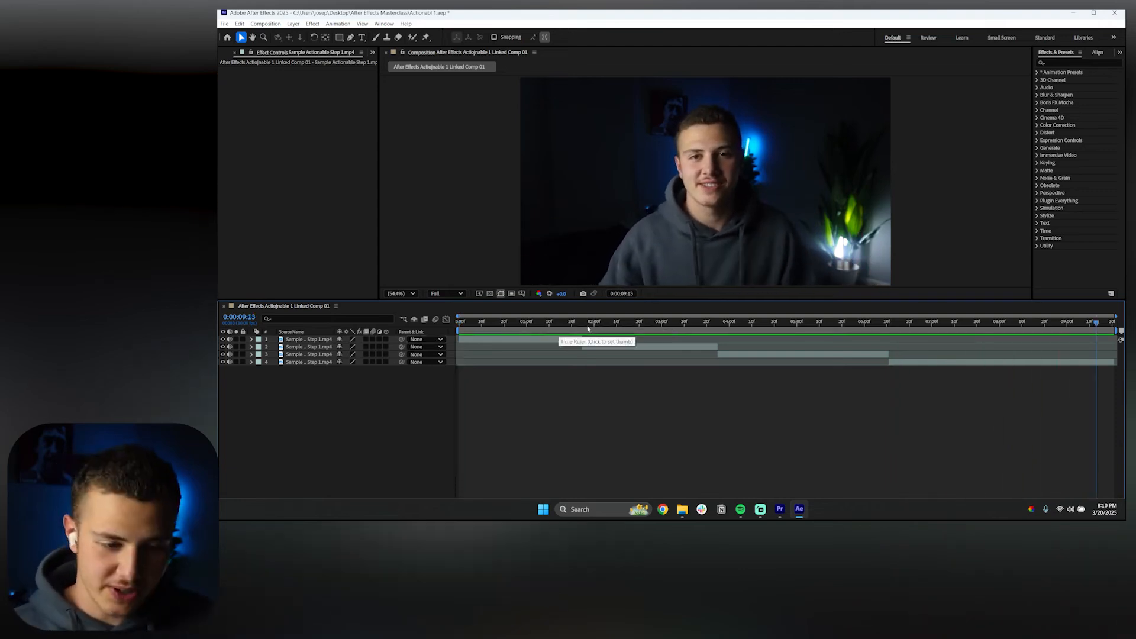
Add an empty text layer with the playhead at 0:00:01:25 and move it to the top of the layer stack.
mouse_move(585, 329)
mouse_down()
mouse_move(718, 332)
mouse_move(583, 328)
mouse_up()
click(596, 347)
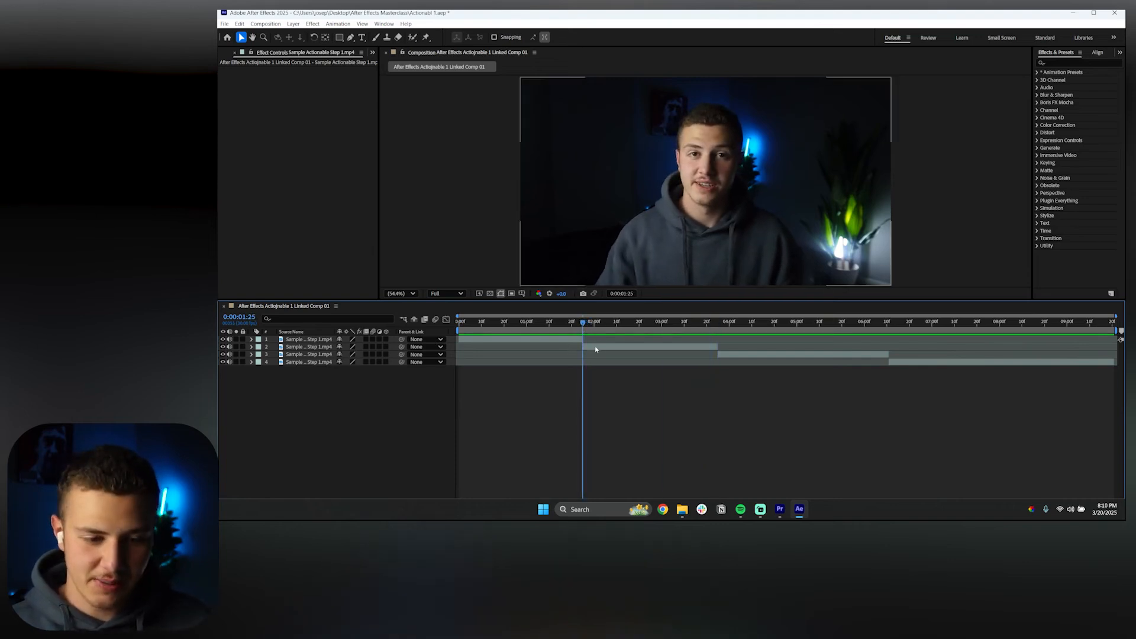
right_click(317, 406)
mouse_move(350, 305)
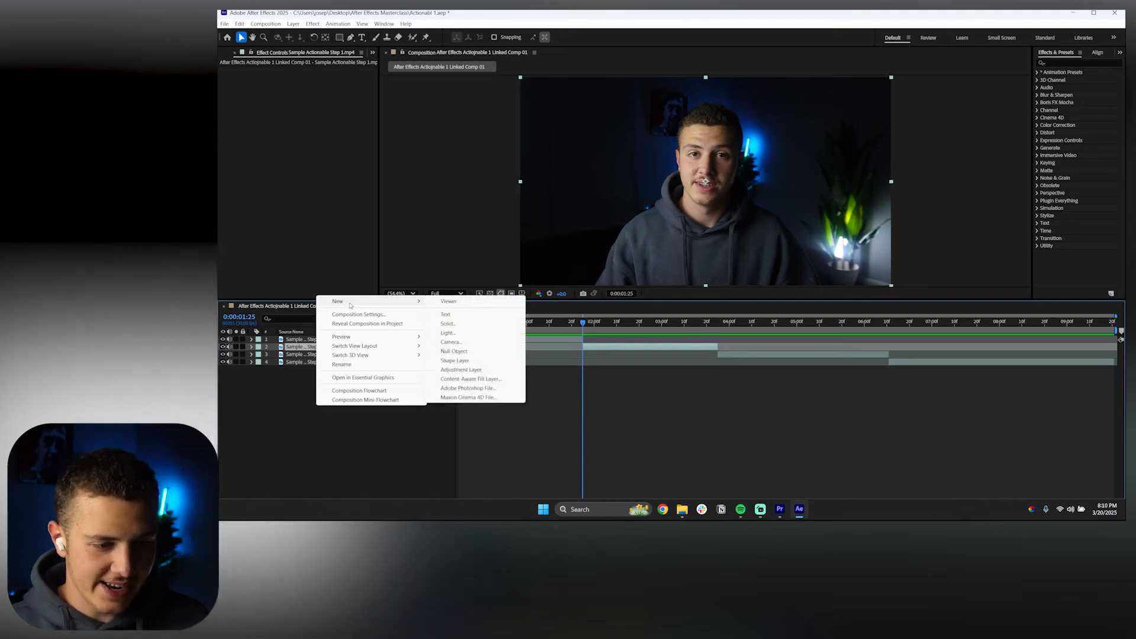
click(445, 315)
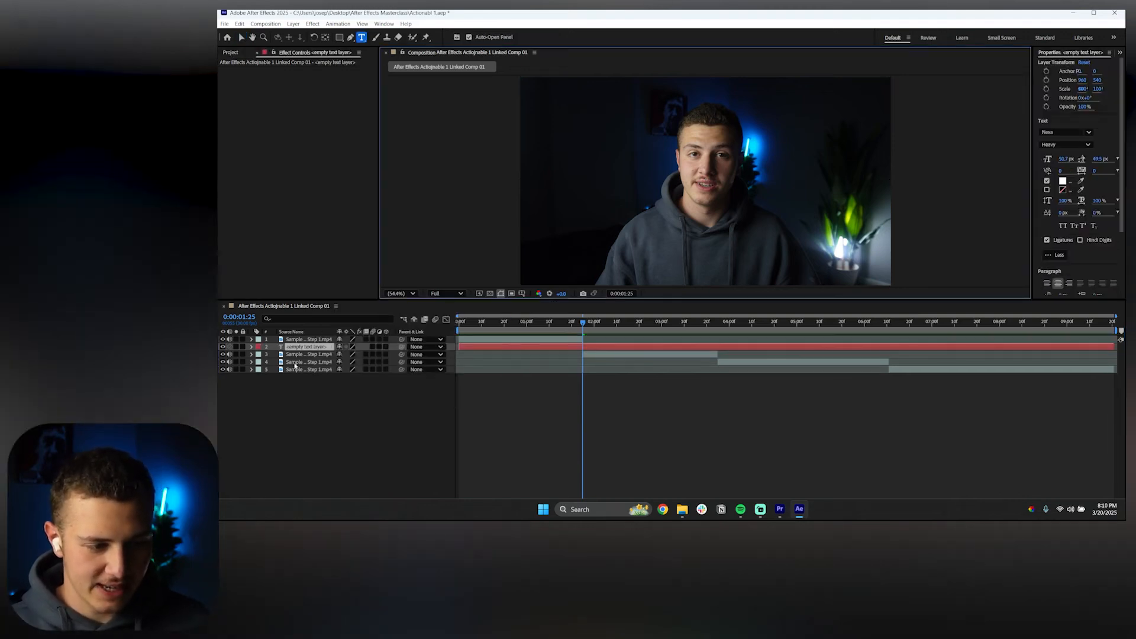
drag(302, 349, 303, 336)
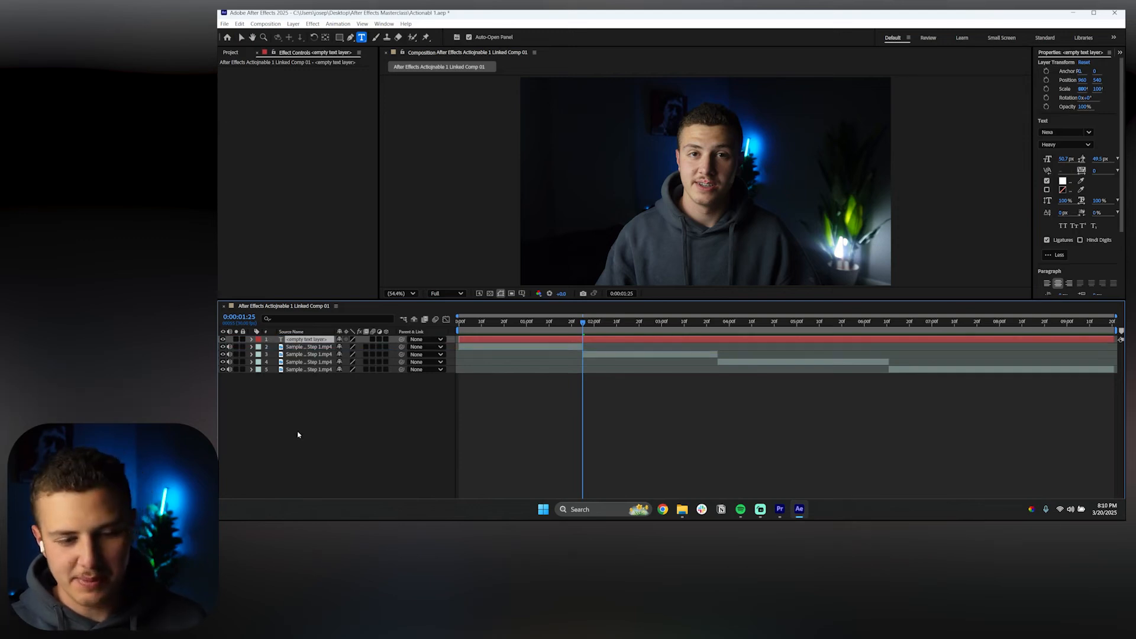
Split the empty text layer at 0:00:01:25 and delete the part before the playhead.
key(ctrl+z)
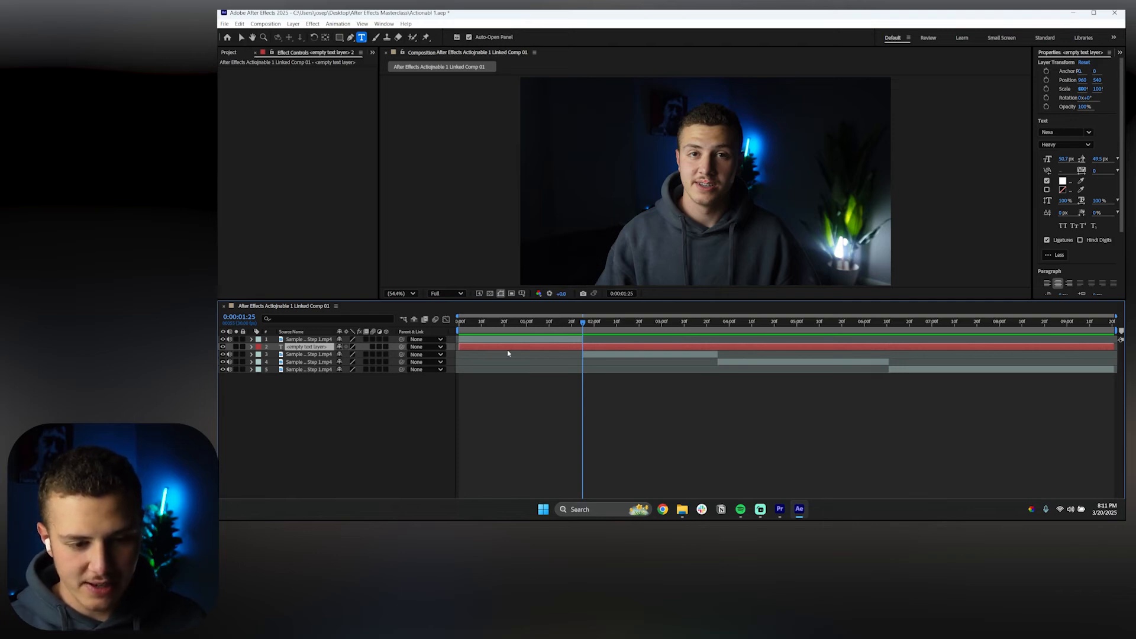
key(ctrl+shift+s)
click(642, 267)
key(ctrl+shift+d)
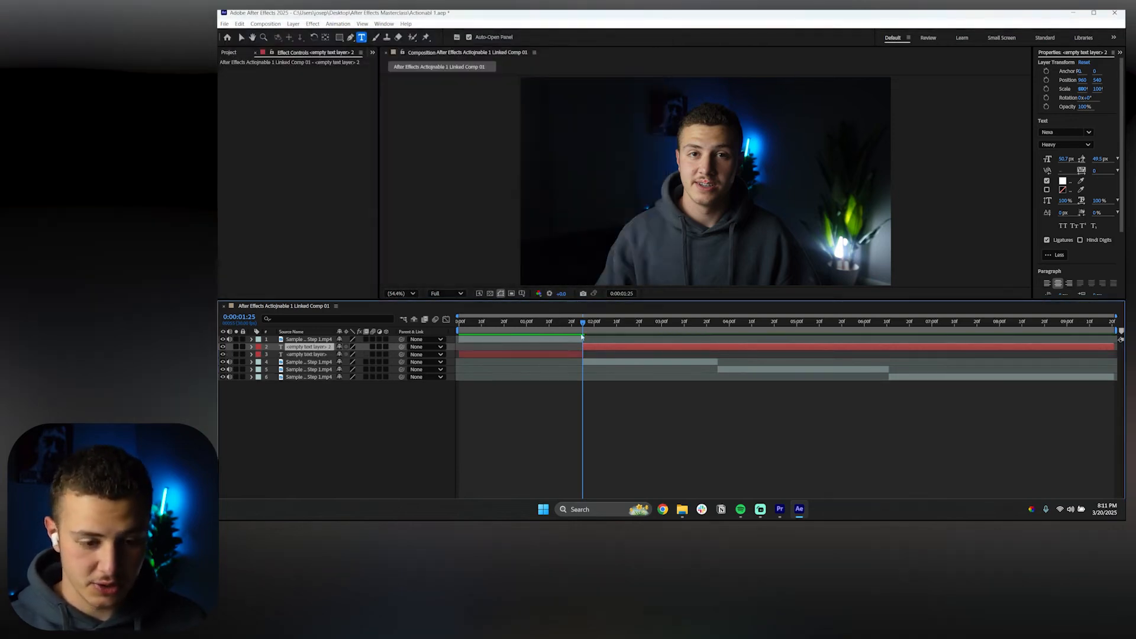
click(557, 355)
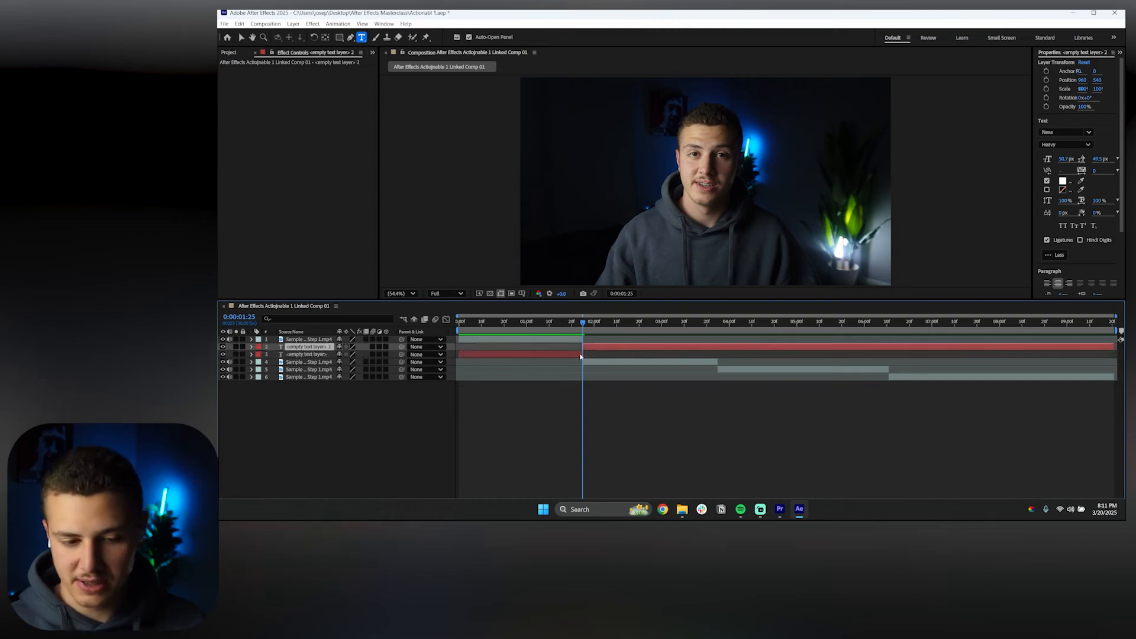
key(Delete)
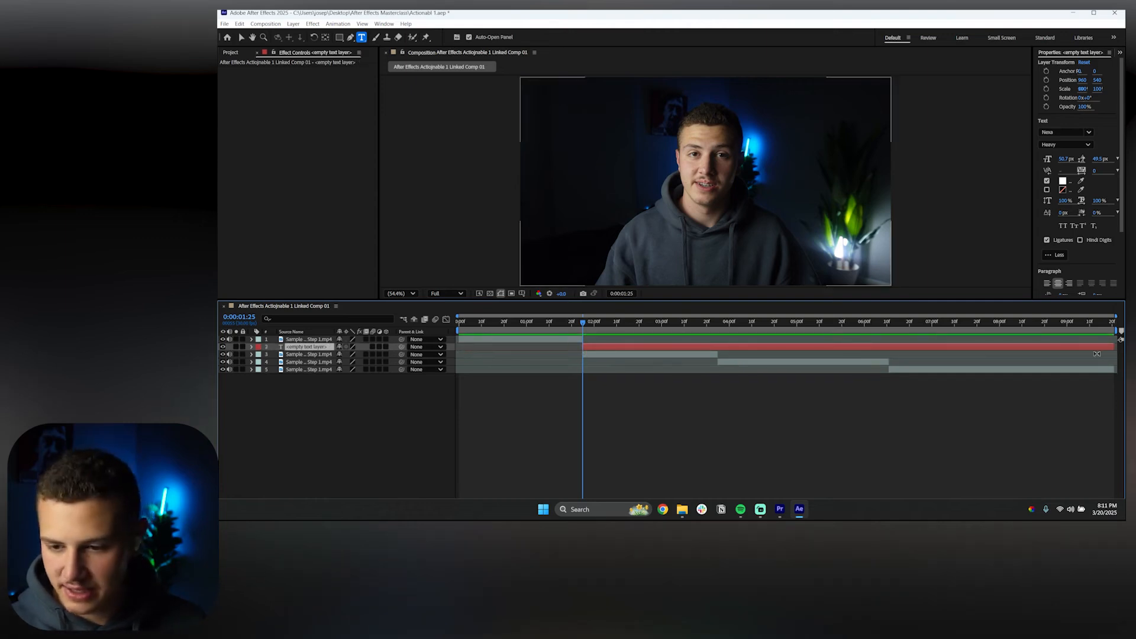
mouse_move(1115, 347)
mouse_down()
mouse_move(716, 347)
mouse_move(1114, 349)
mouse_up()
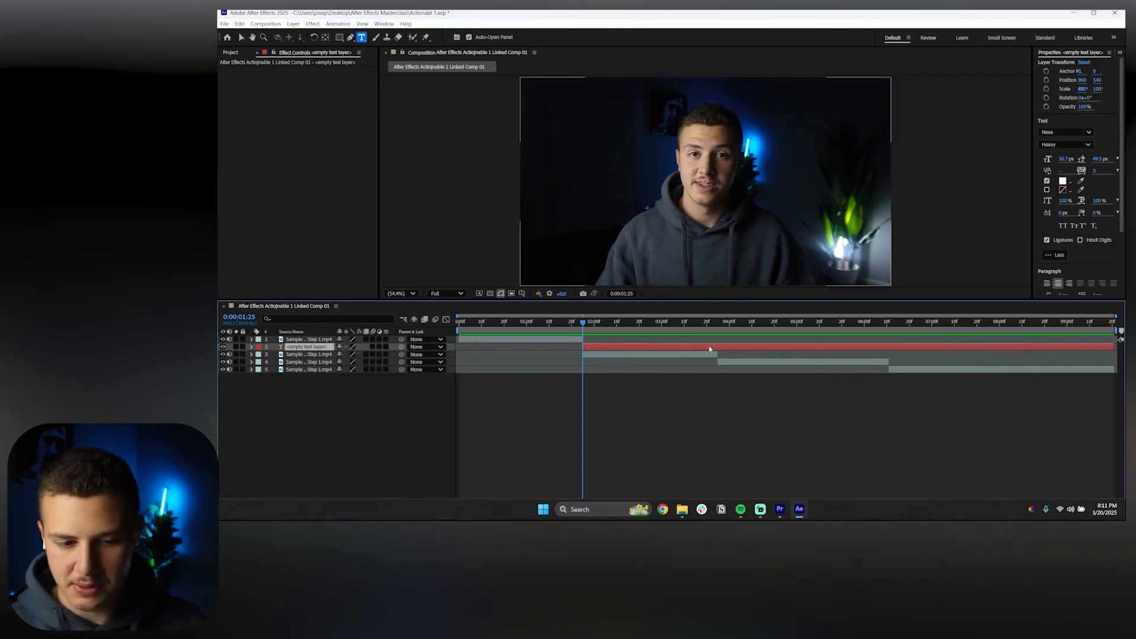
Move the playhead to 0:00:02:26 and enter "This is Text in After Effects" in the empty text layer.
click(643, 324)
mouse_move(643, 324)
mouse_down()
mouse_move(959, 324)
mouse_move(653, 333)
mouse_up()
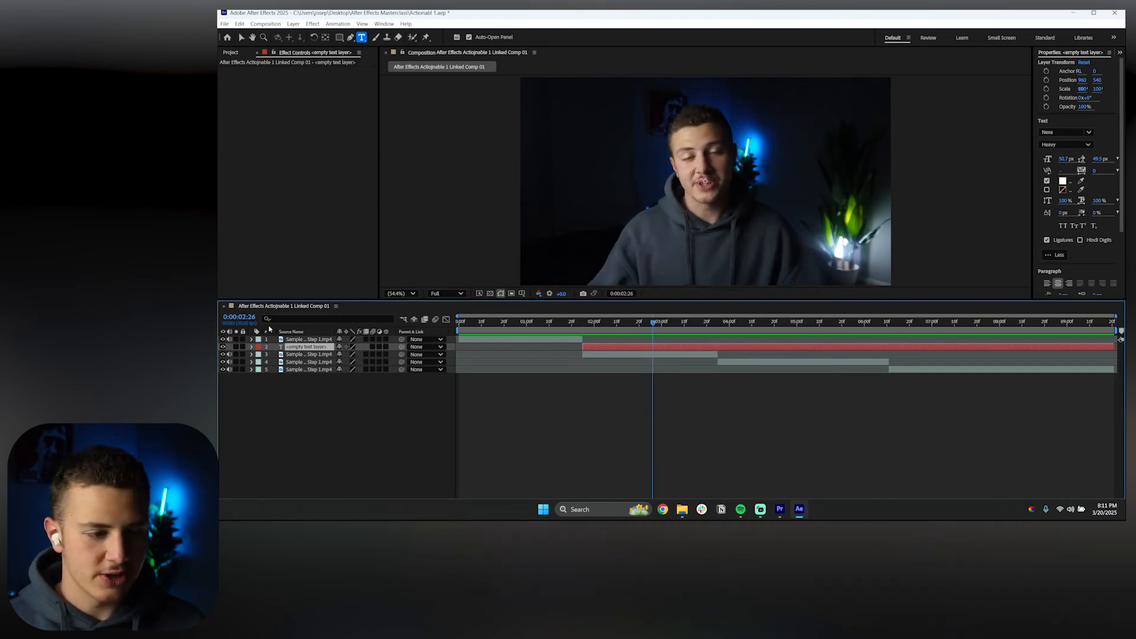
text(T)
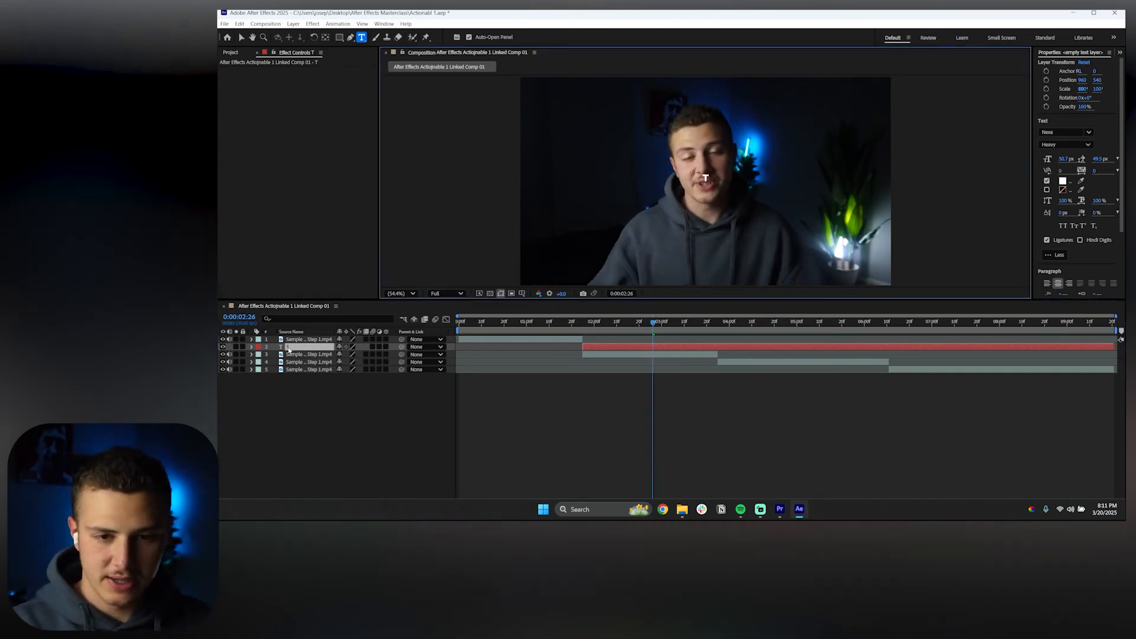
text(his is Text)
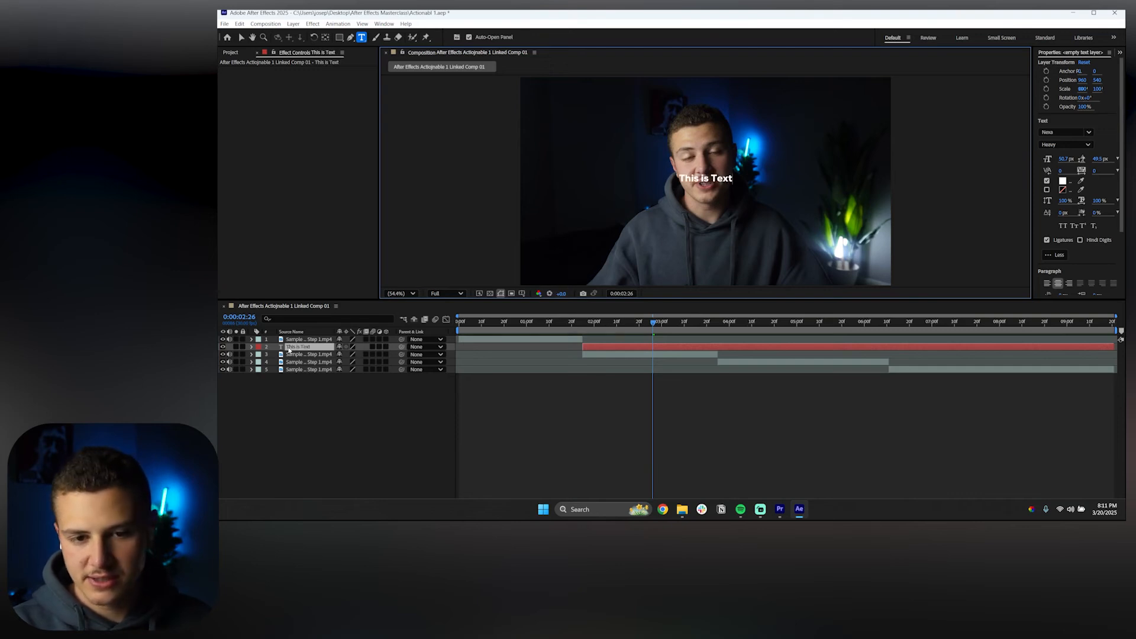
text( in After E)
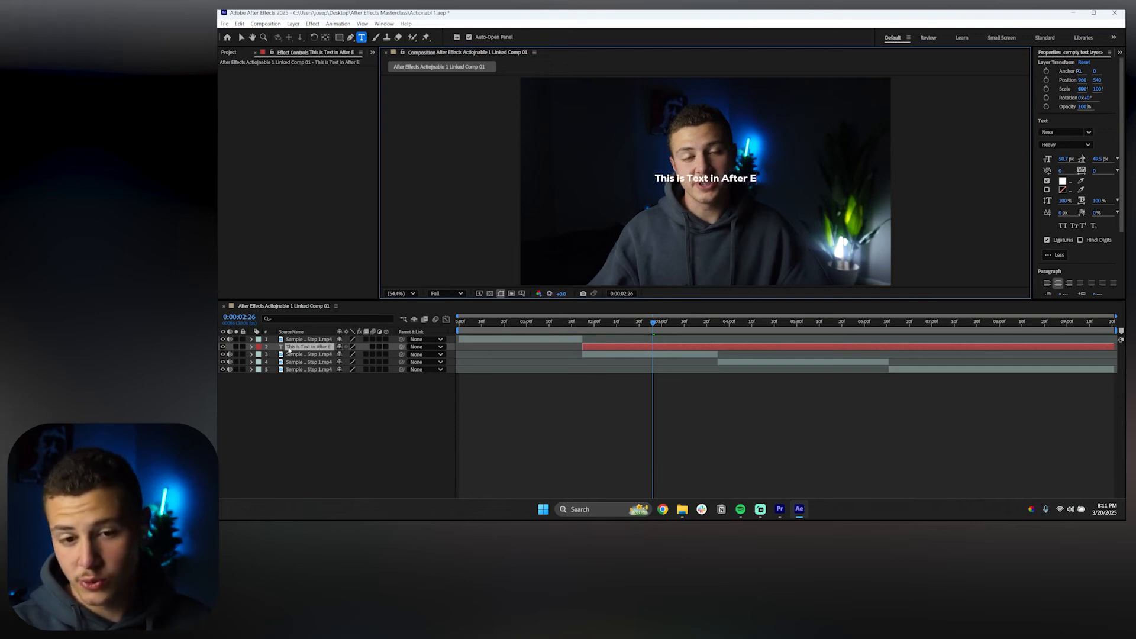
text(ffects)
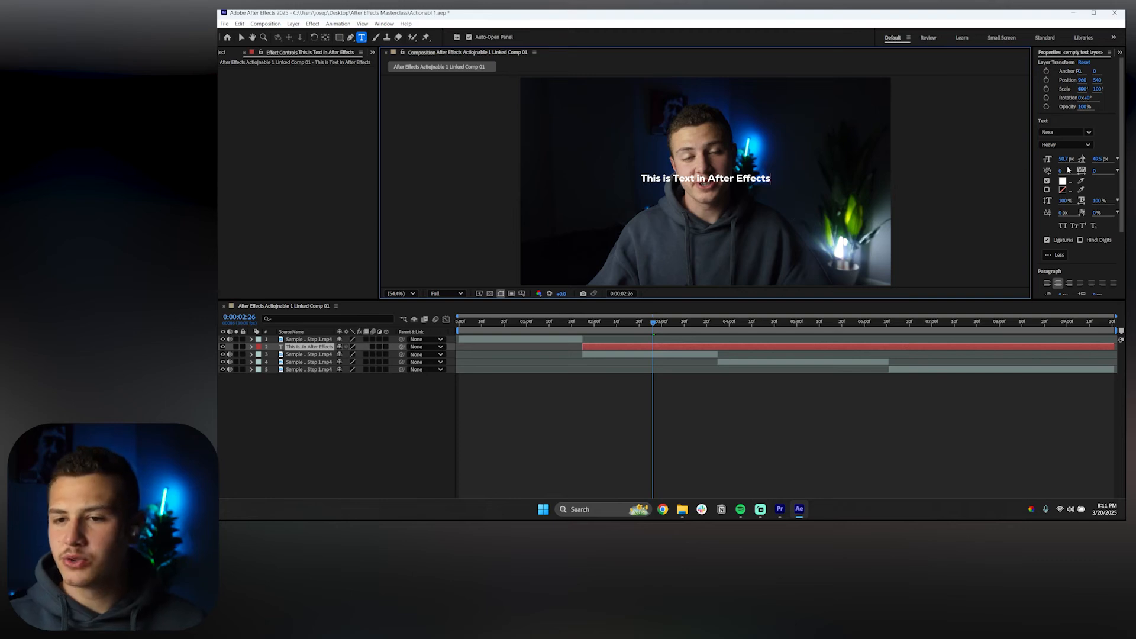
Widen the Properties panel and set the font size of the whole text to 93.7 px.
drag(1032, 169, 914, 169)
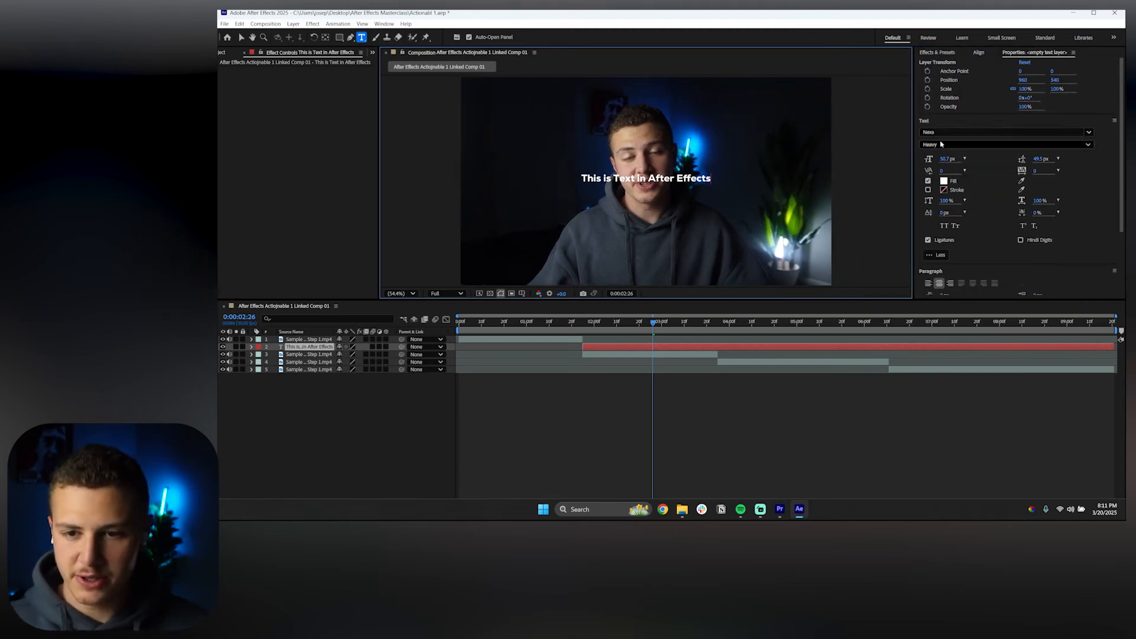
drag(945, 160, 974, 158)
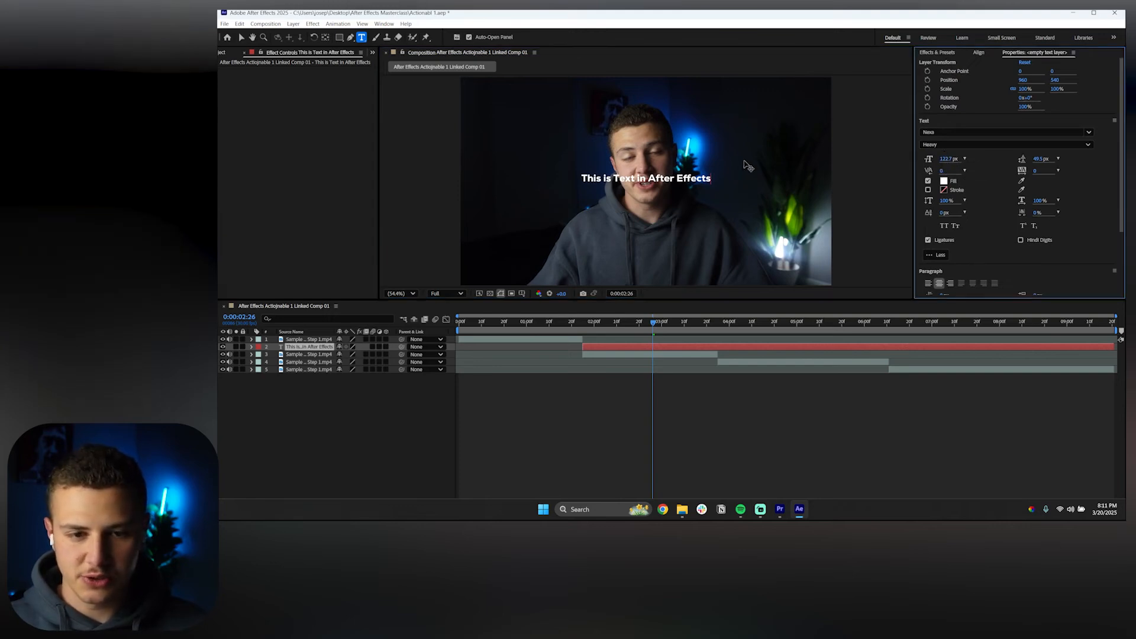
double_click(315, 347)
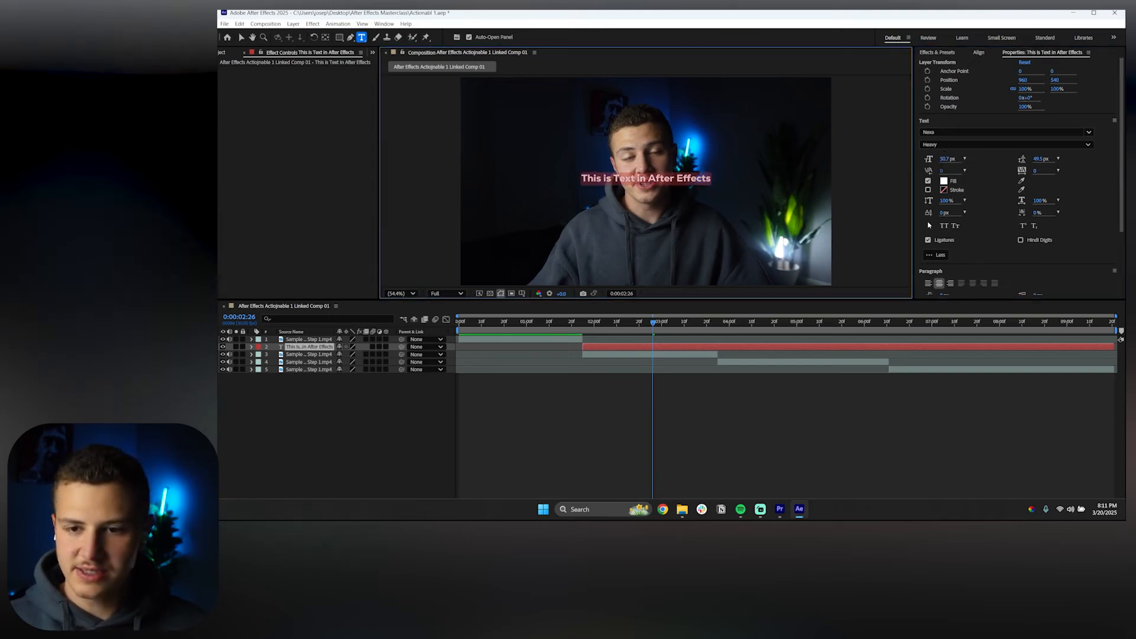
drag(941, 161, 951, 159)
drag(961, 160, 982, 160)
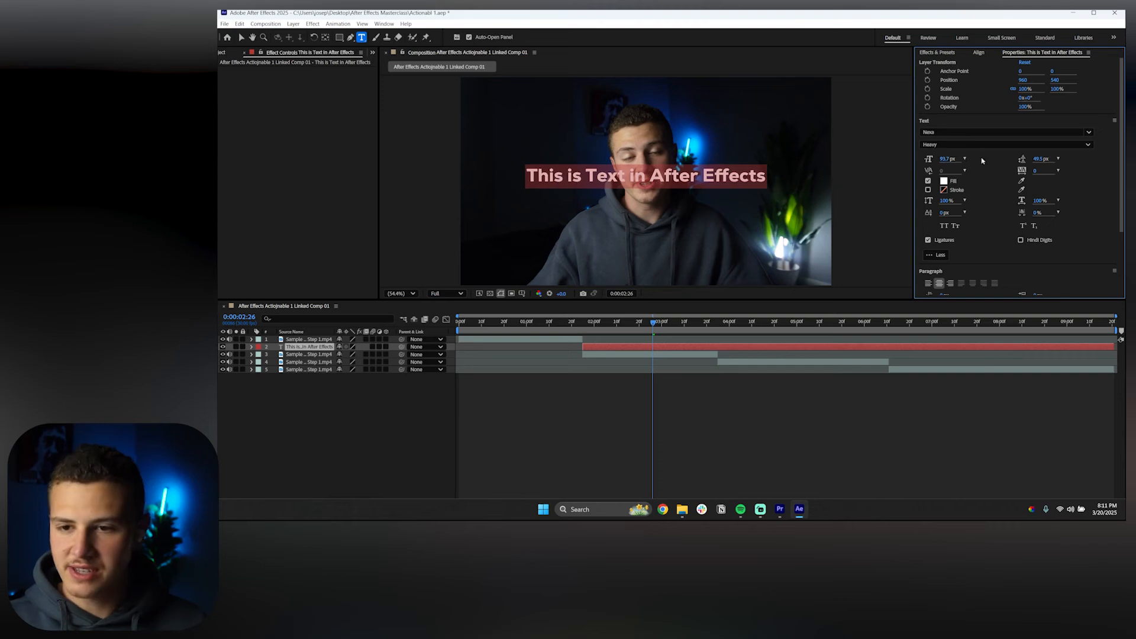
Break the text onto a second line before "After Effects" and set the leading to 73.5 px.
click(647, 171)
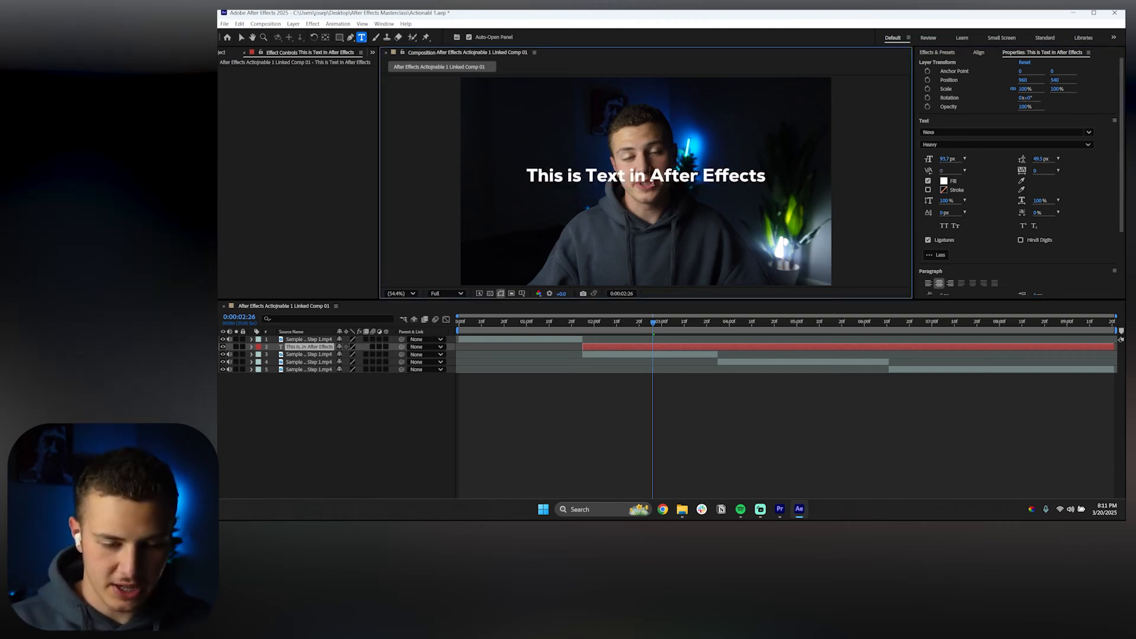
key(Return)
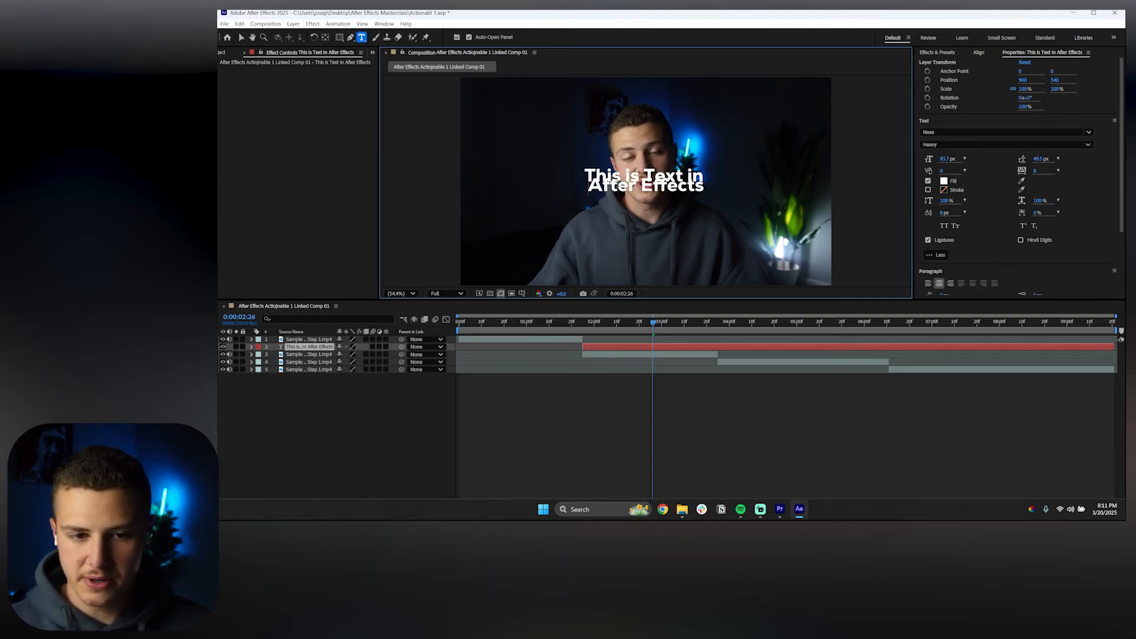
click(308, 381)
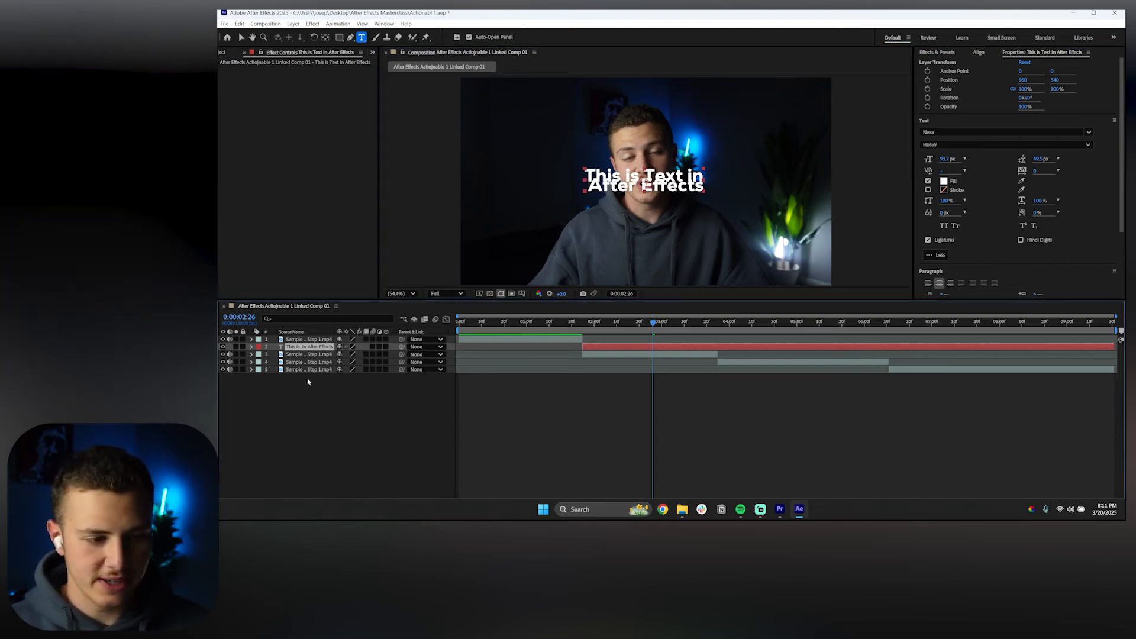
double_click(309, 346)
drag(1041, 158, 1053, 159)
Set the font weight of the first line, "This is Text in", to Extra Light.
click(686, 168)
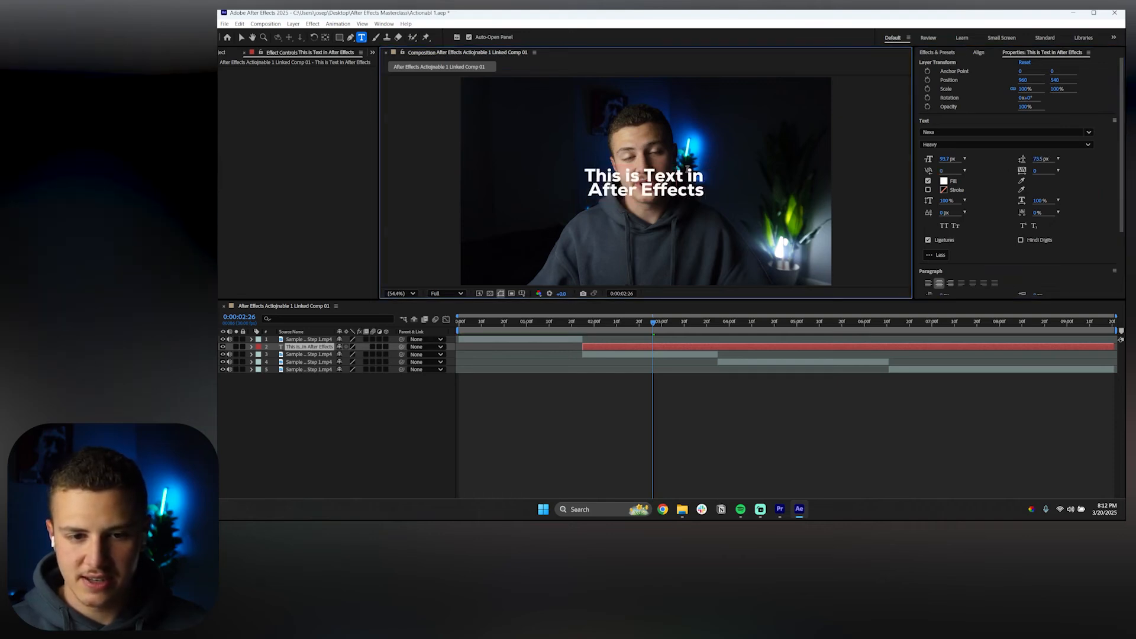
drag(703, 173, 583, 175)
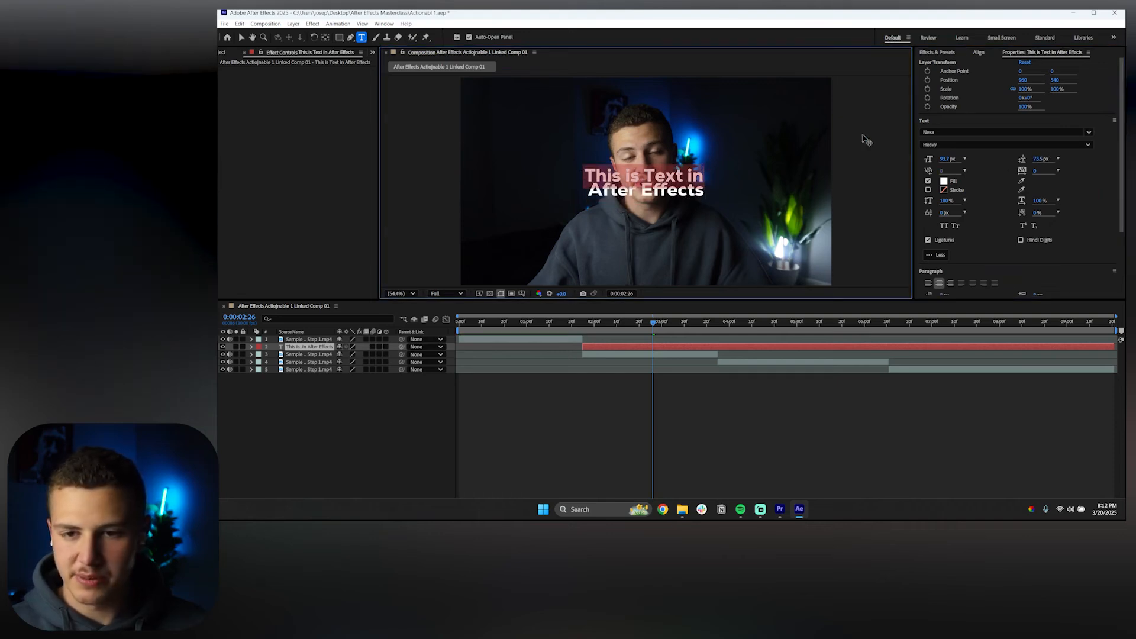
click(1087, 144)
click(940, 160)
click(554, 415)
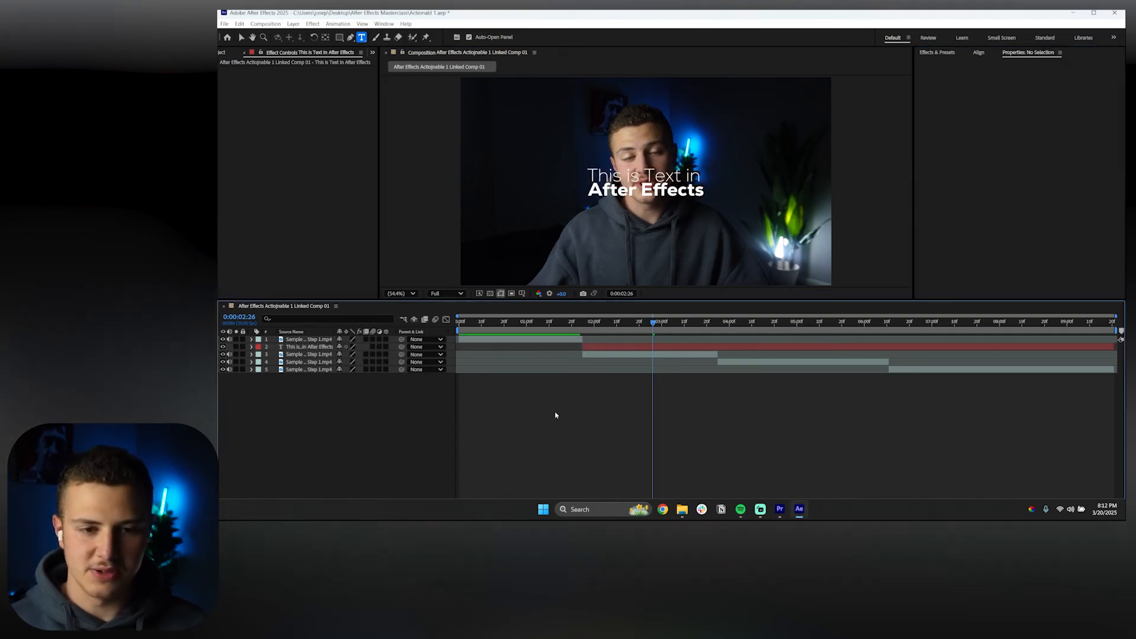
Play the composition from 0:00:01:17 to review the text, and look through the text layer's character and paragraph properties.
drag(594, 324, 567, 324)
key(space)
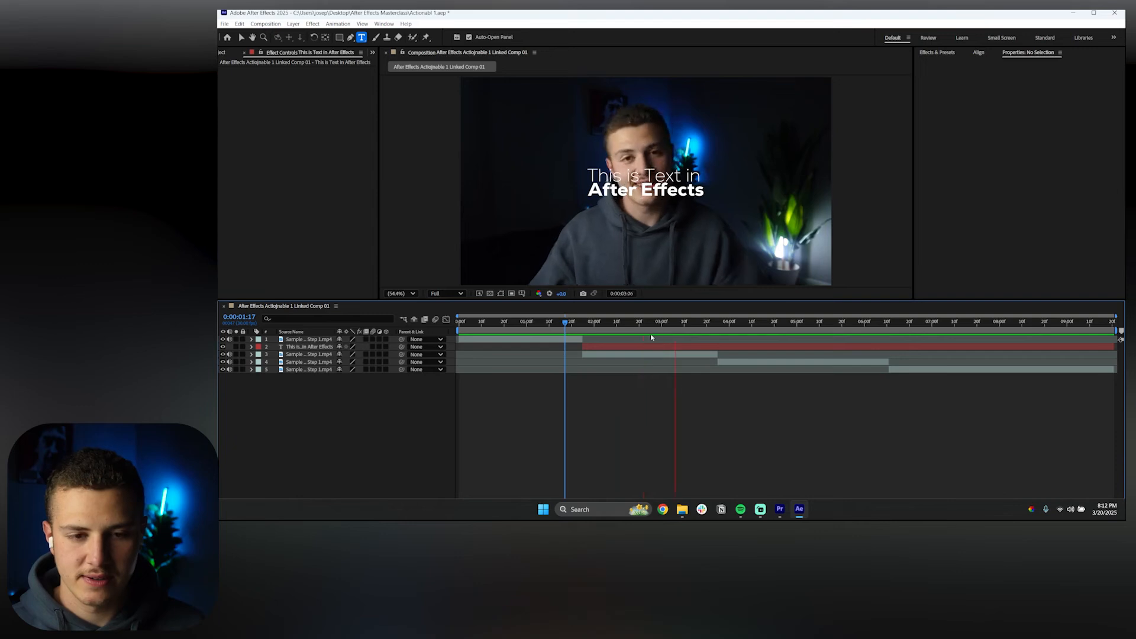
key(space)
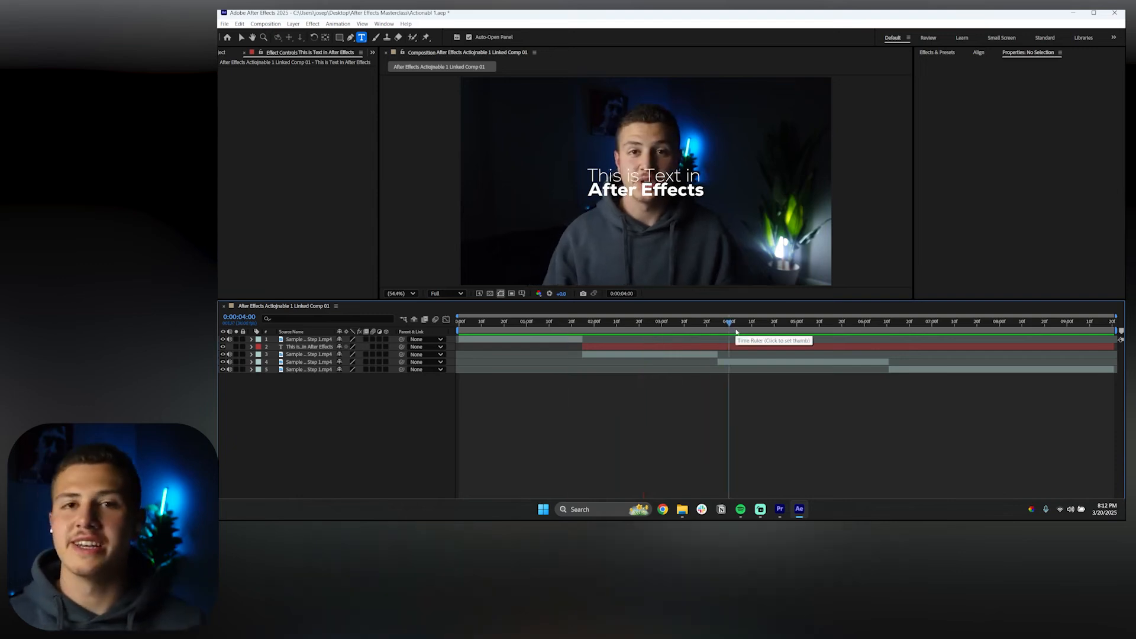
click(612, 347)
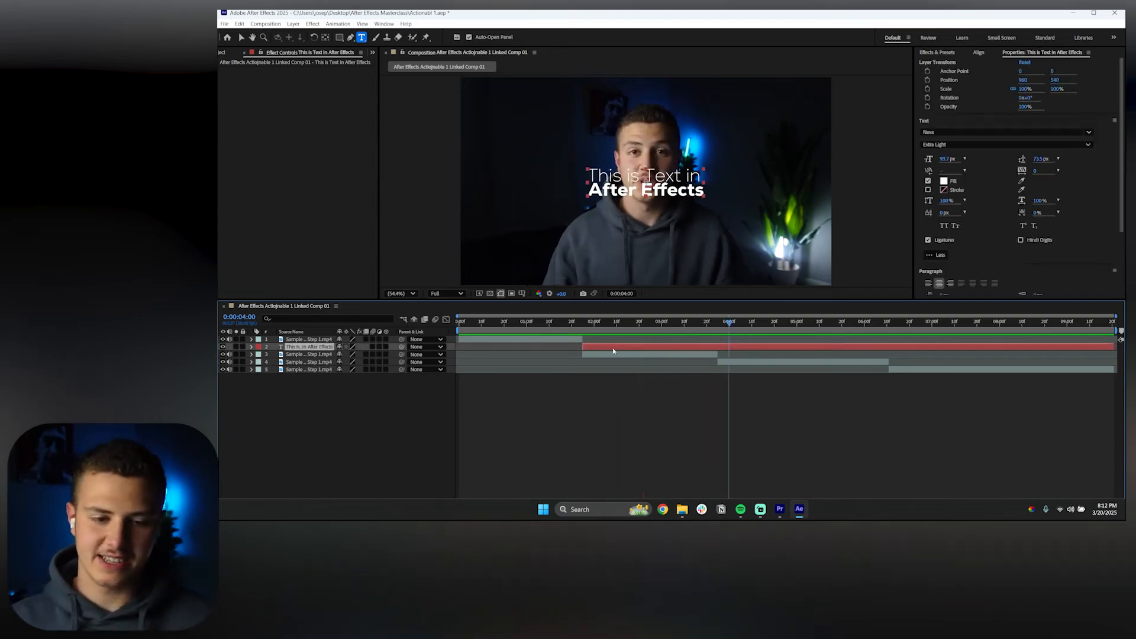
scroll(968, 185, down, 1)
scroll(968, 184, down, 3)
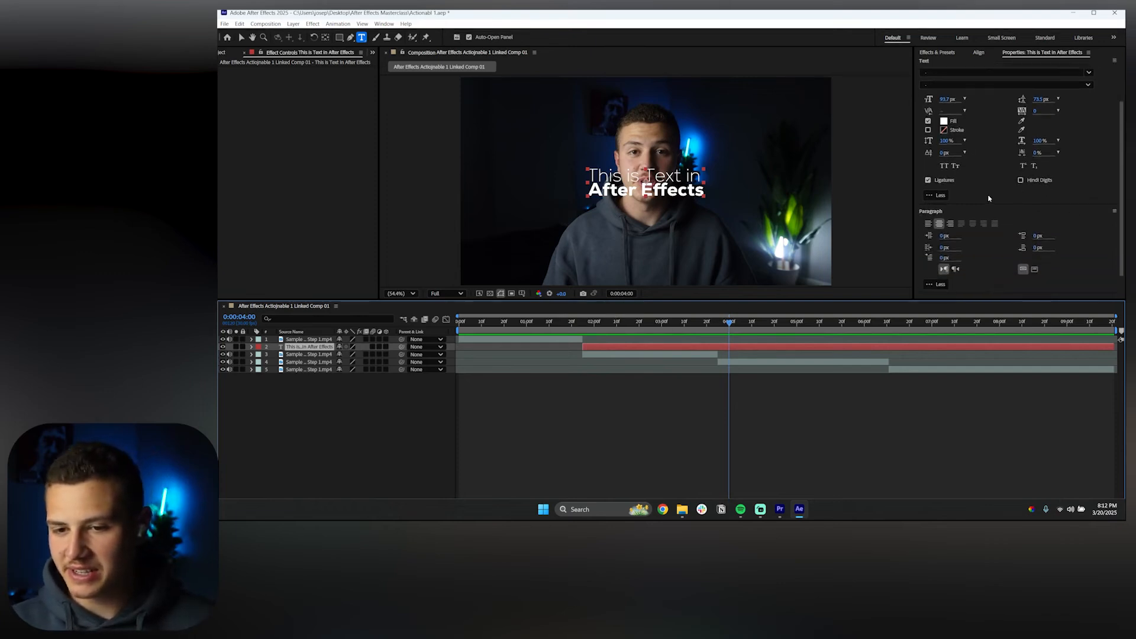
scroll(982, 213, up, 4)
scroll(987, 224, up, 1)
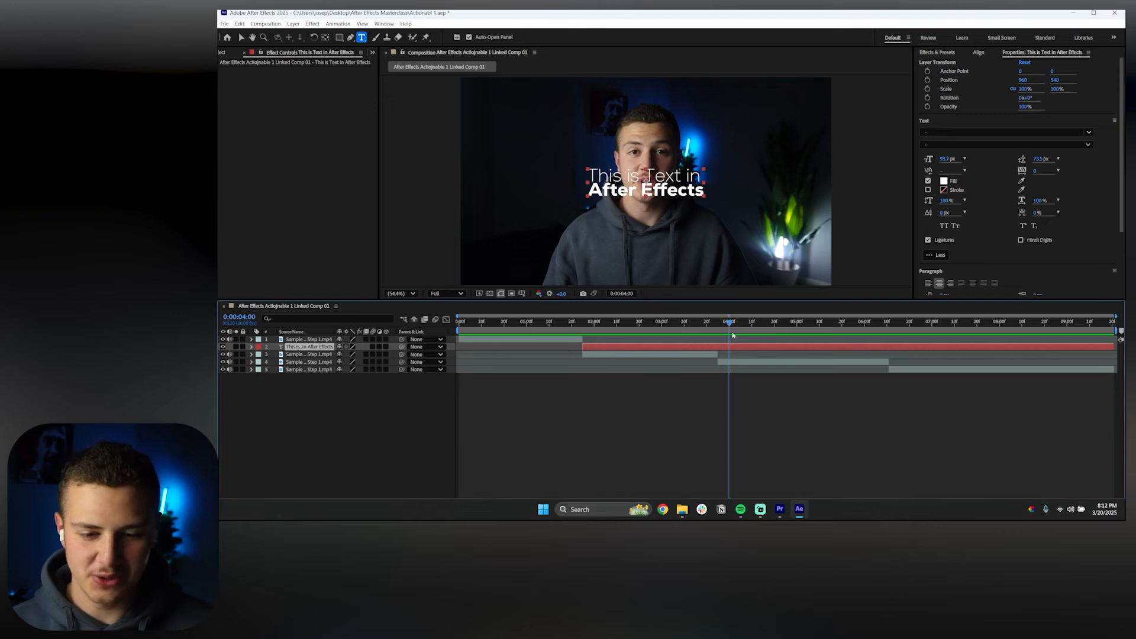
Add a full-frame dark gray solid layer with color 181818, with the playhead at 0:00:03:25.
click(696, 409)
drag(725, 324, 718, 324)
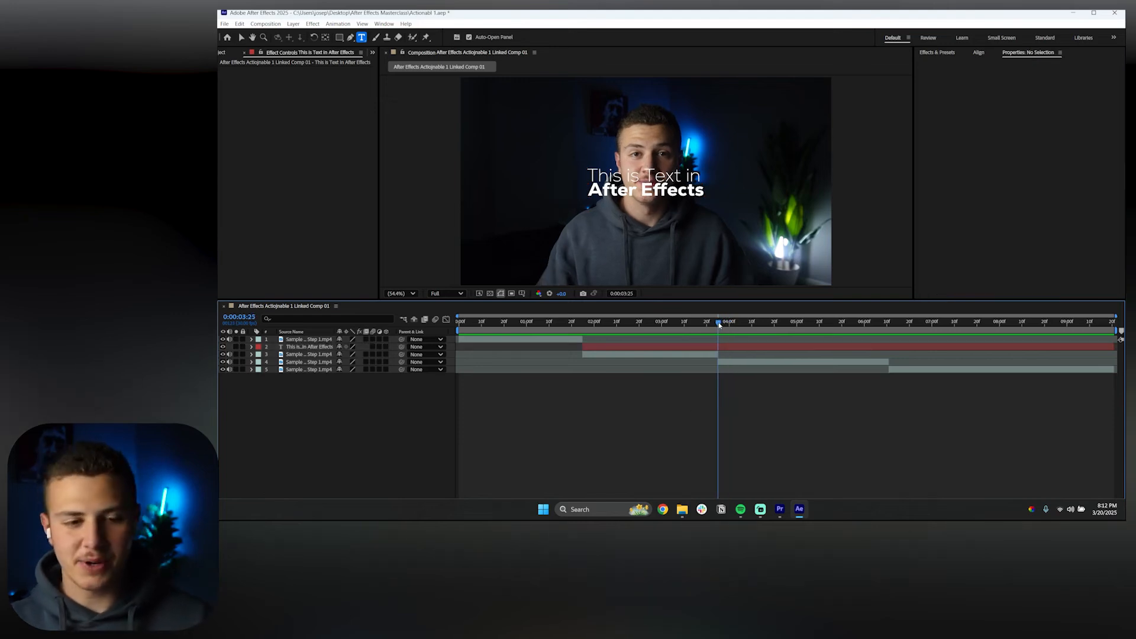
right_click(365, 413)
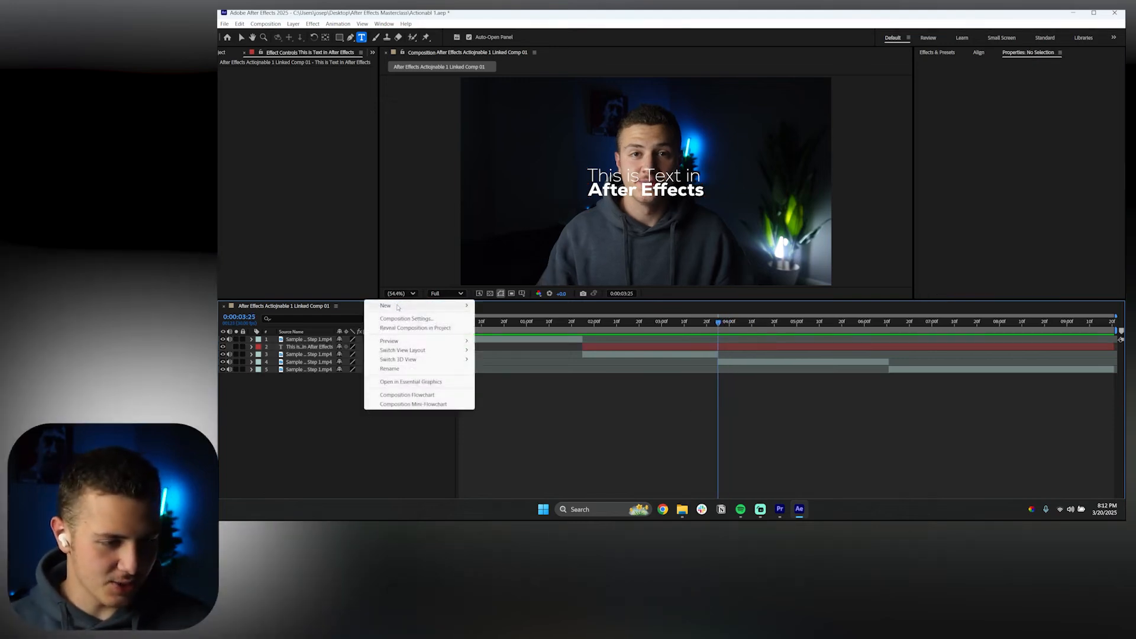
mouse_move(420, 305)
click(496, 327)
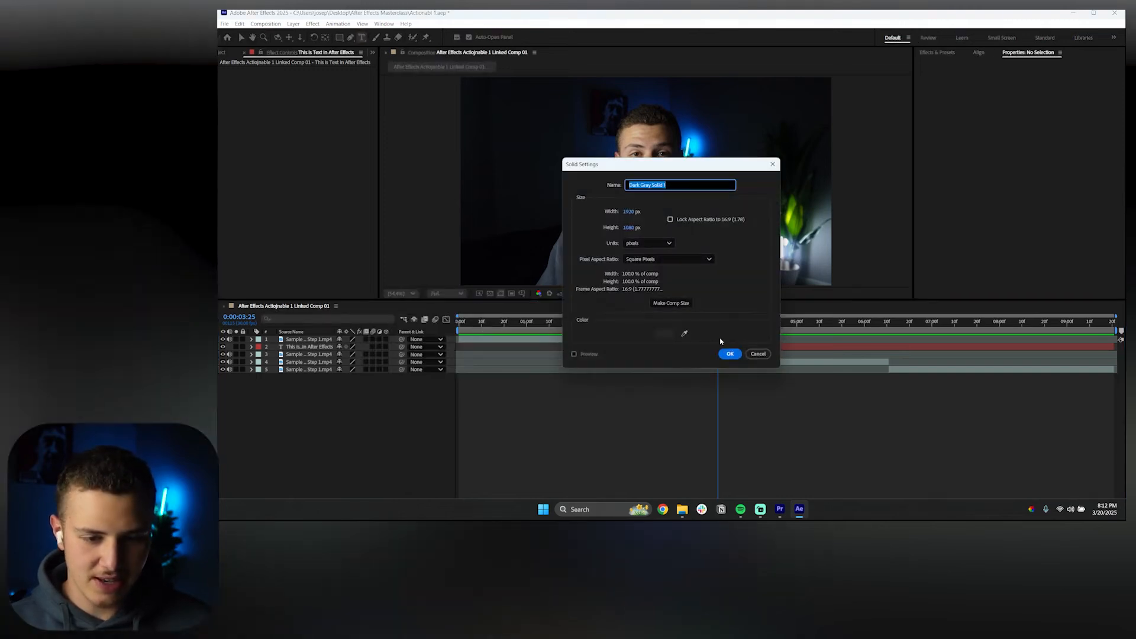
click(664, 334)
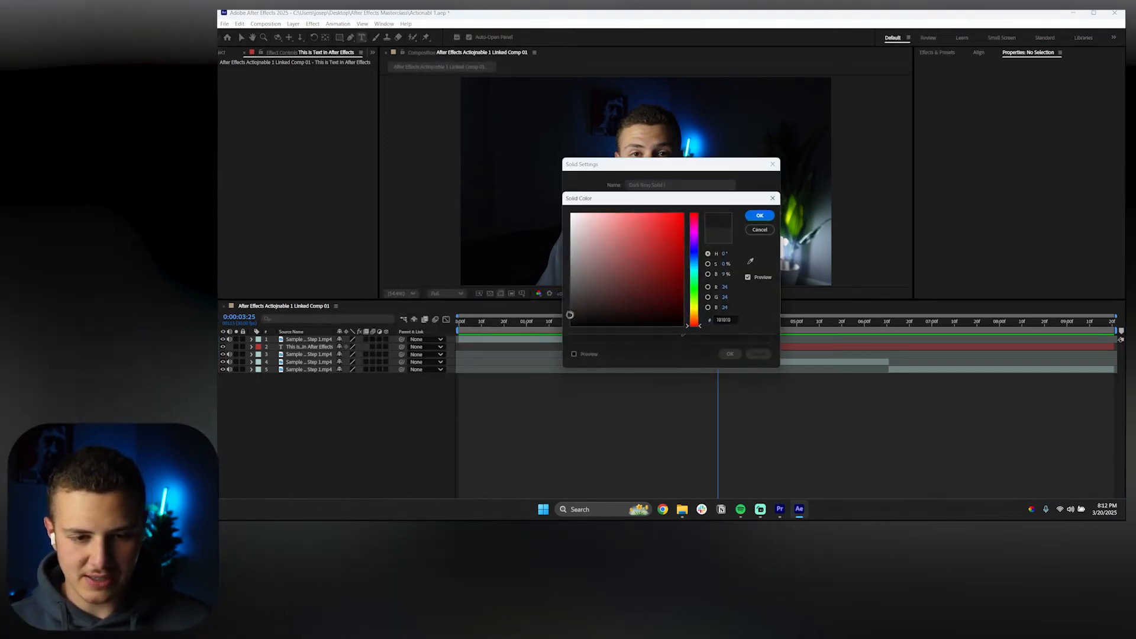
click(760, 215)
click(729, 355)
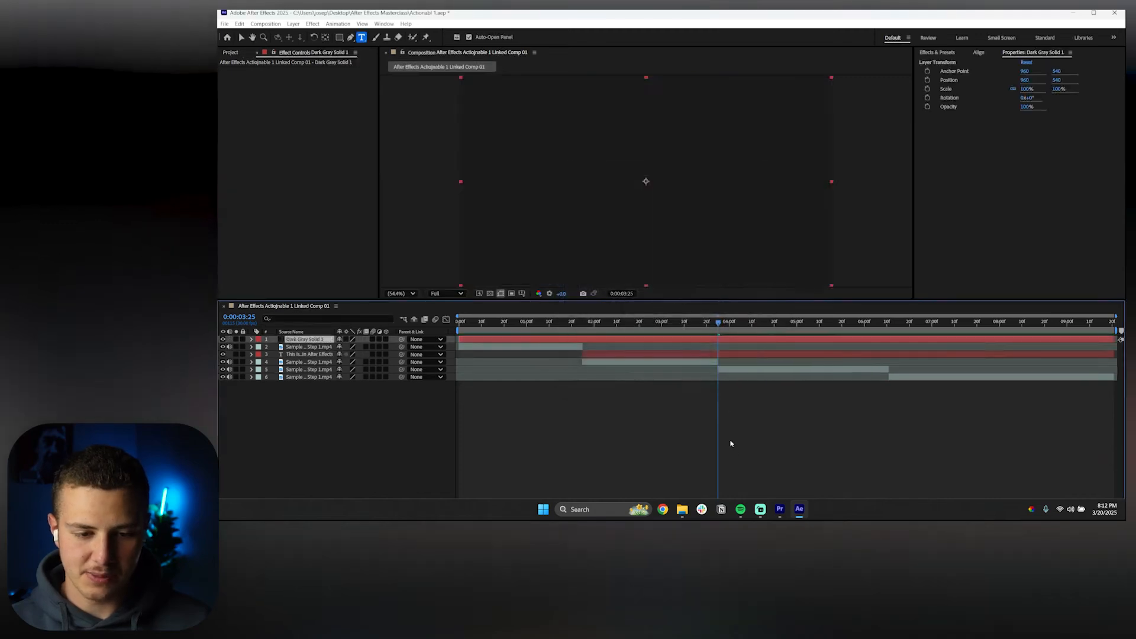
Trim the start of the dark gray solid to 0:00:03:25 and place it directly below the text layer.
drag(461, 339, 724, 348)
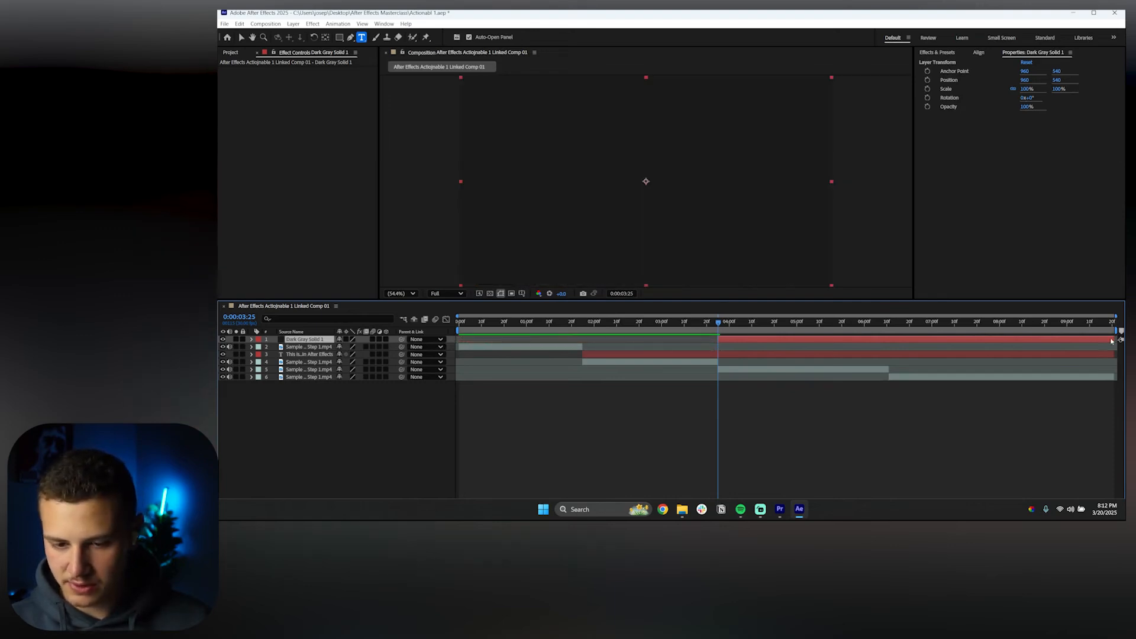
drag(314, 340, 305, 359)
click(596, 430)
click(671, 330)
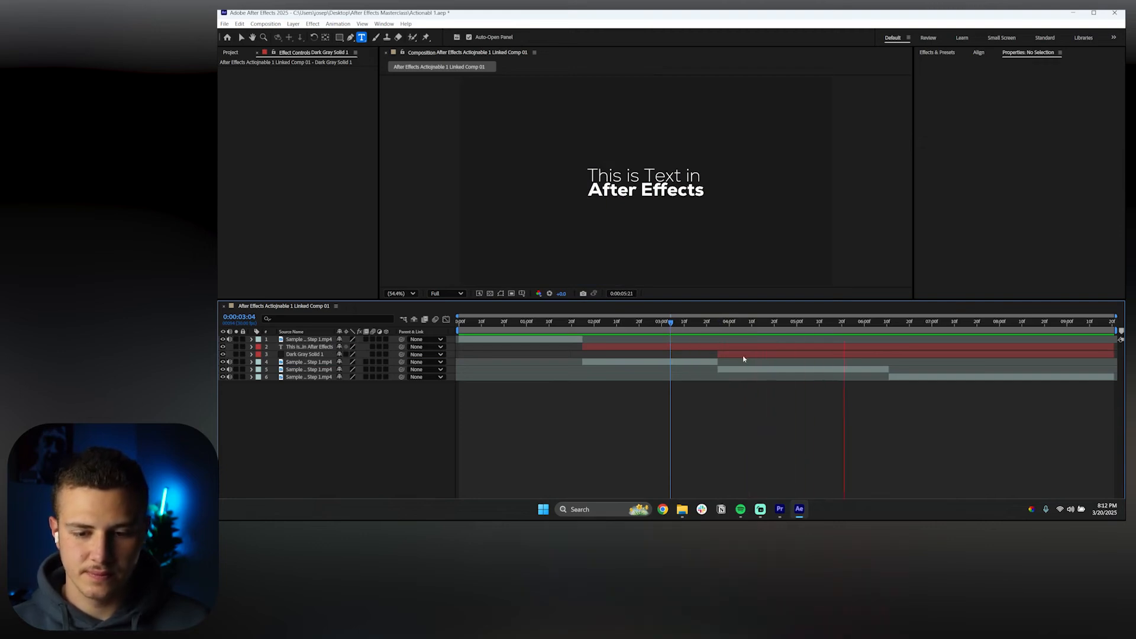
key(space)
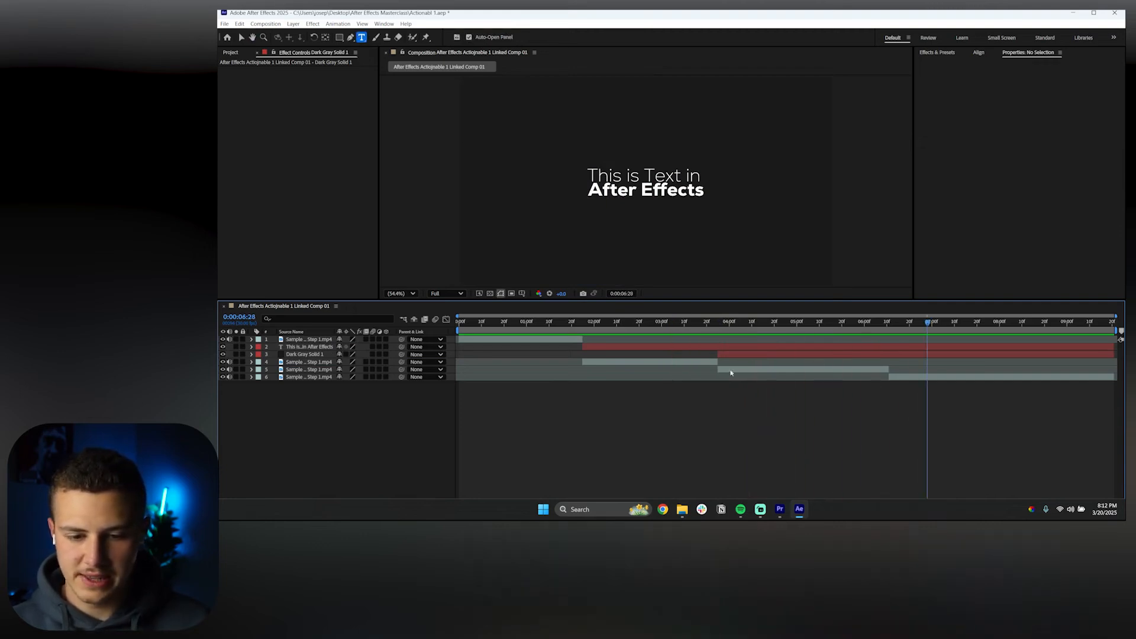
Add an empty shape layer, trim its start to 0:00:06:11 and place it directly above the text layer.
drag(866, 330, 889, 334)
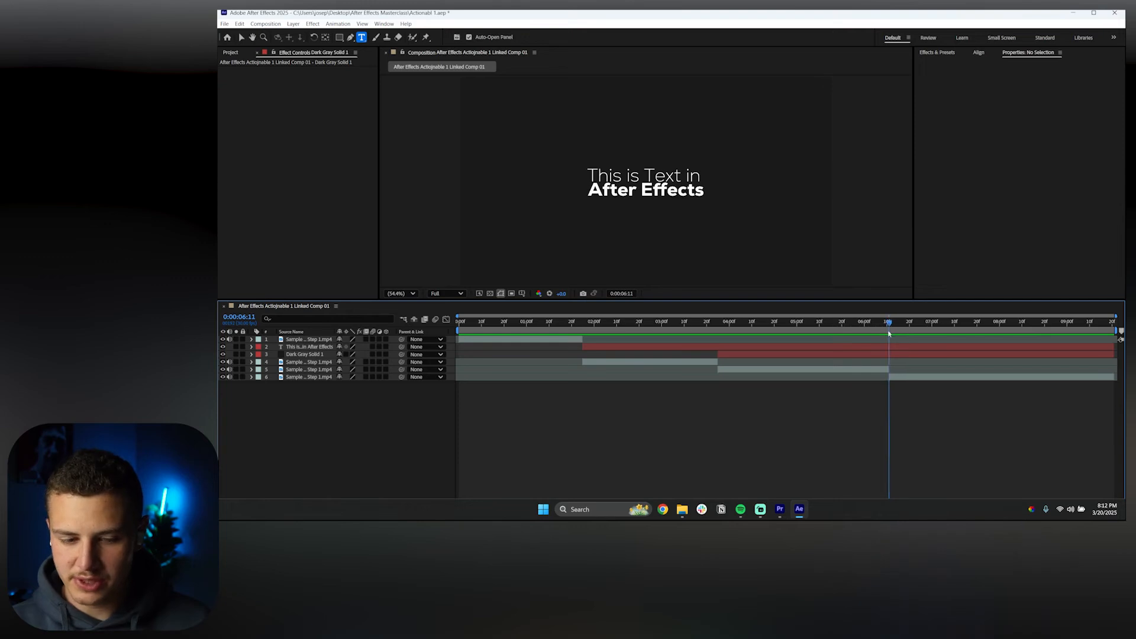
right_click(268, 419)
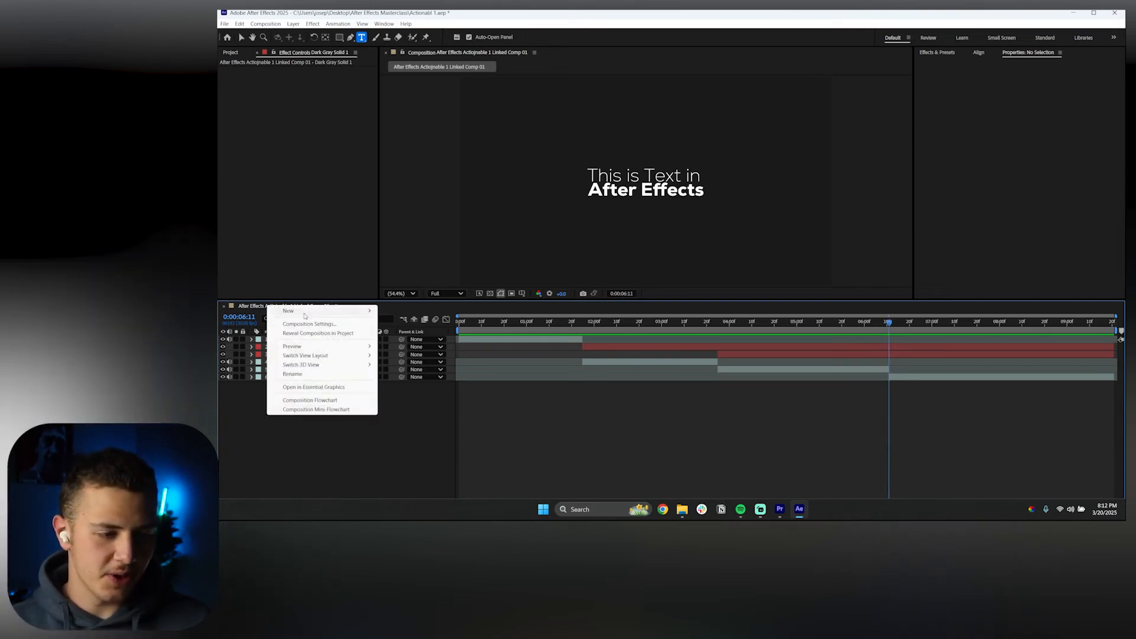
mouse_move(331, 310)
click(416, 371)
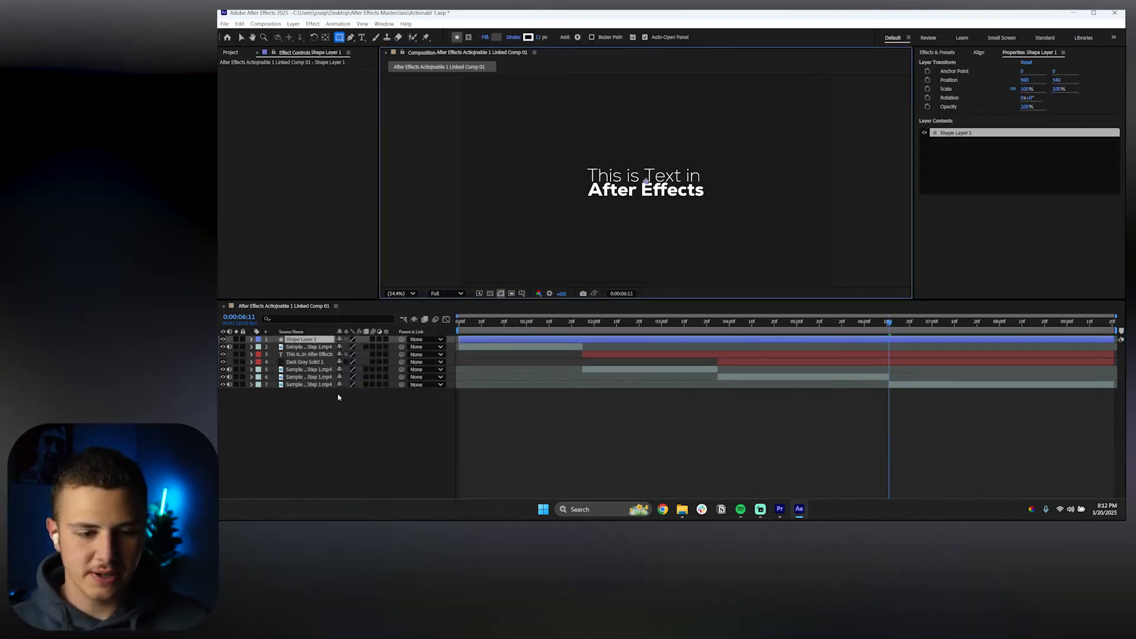
drag(461, 339, 890, 342)
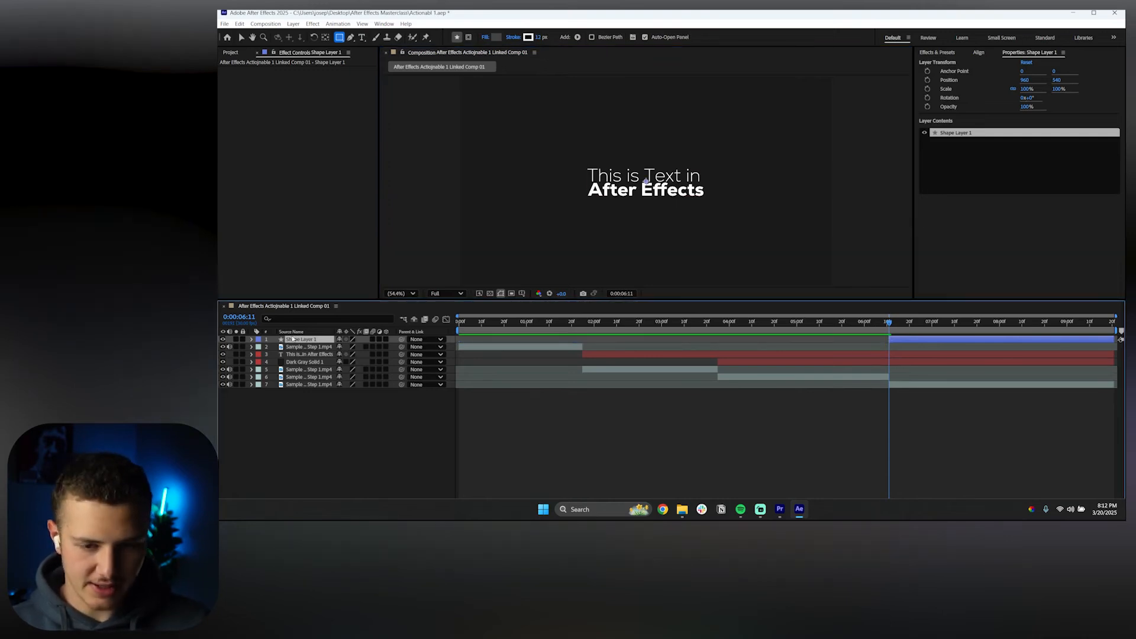
drag(302, 342, 303, 350)
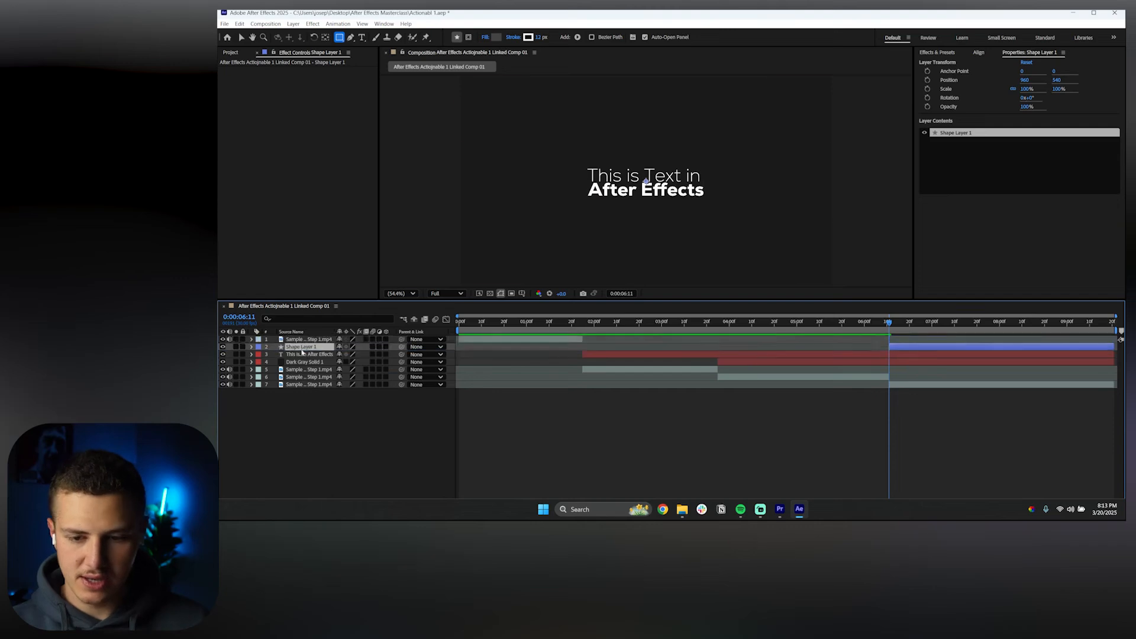
click(342, 443)
With the playhead at 0:00:06:21, draw a polygon with an outer radius of about 226 px near the frame's upper-left corner on the shape layer.
click(903, 349)
click(912, 323)
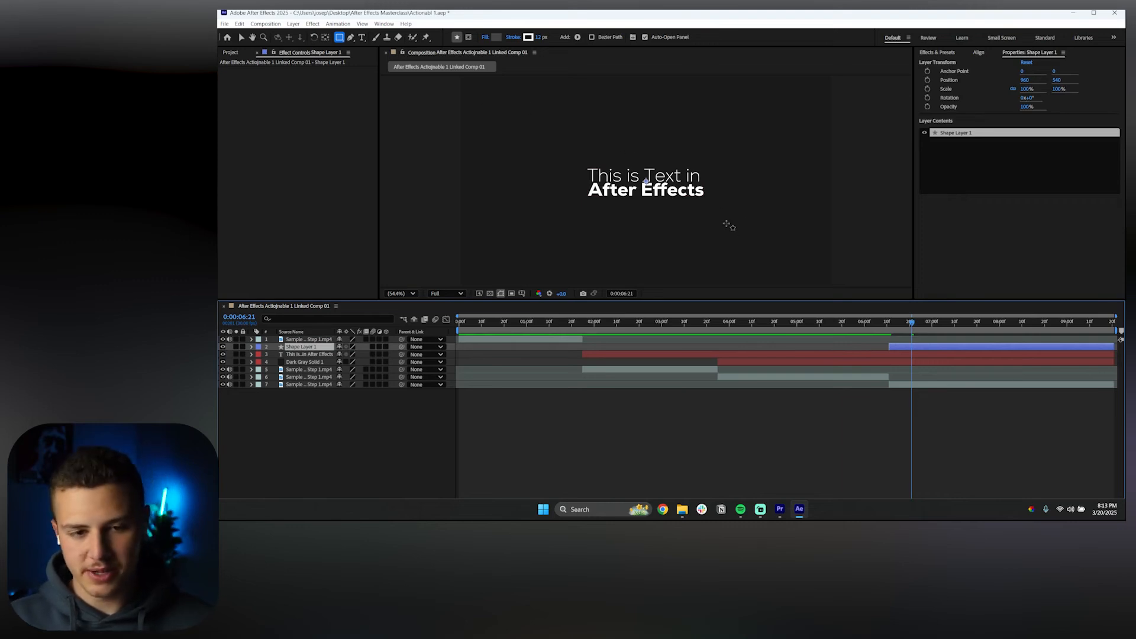
drag(341, 41, 363, 58)
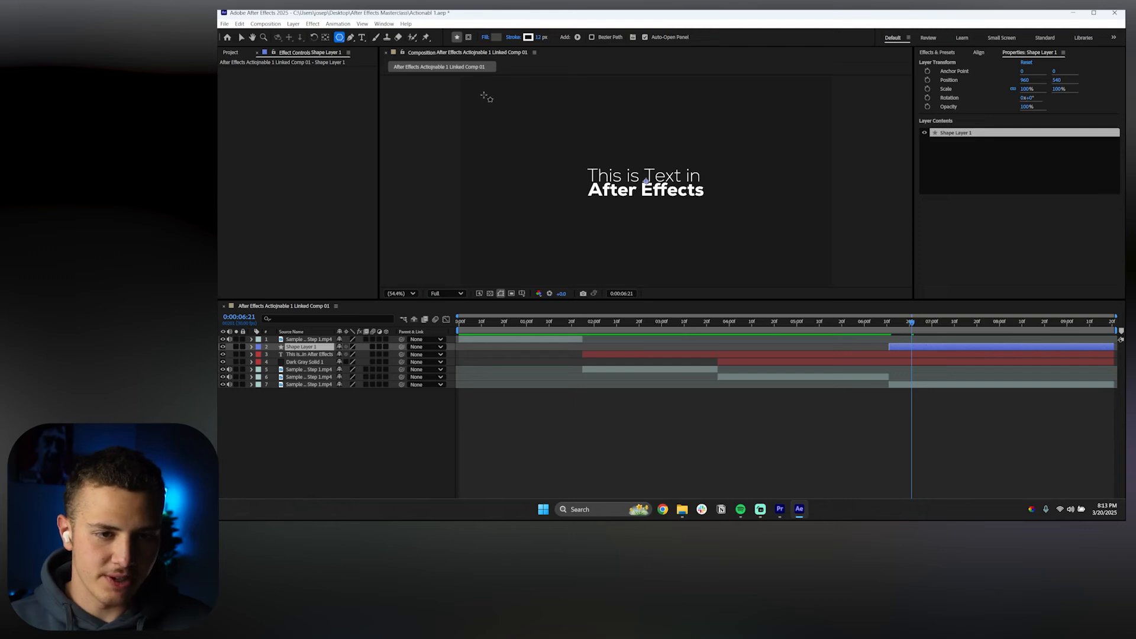
drag(485, 96, 524, 116)
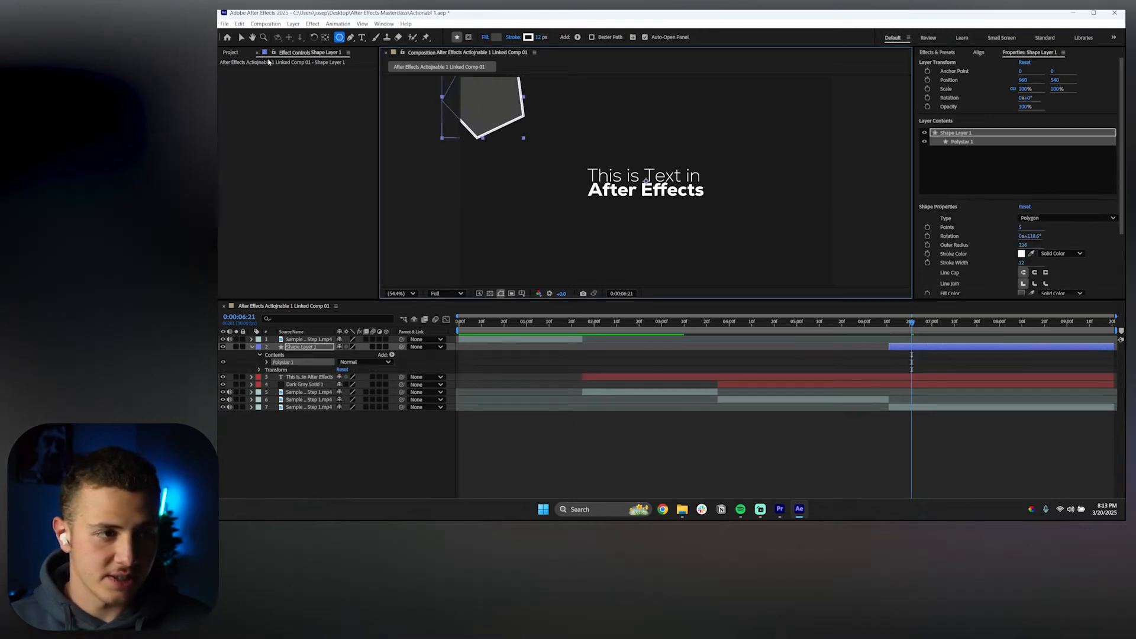
click(241, 37)
drag(485, 118, 542, 154)
key(ctrl+z)
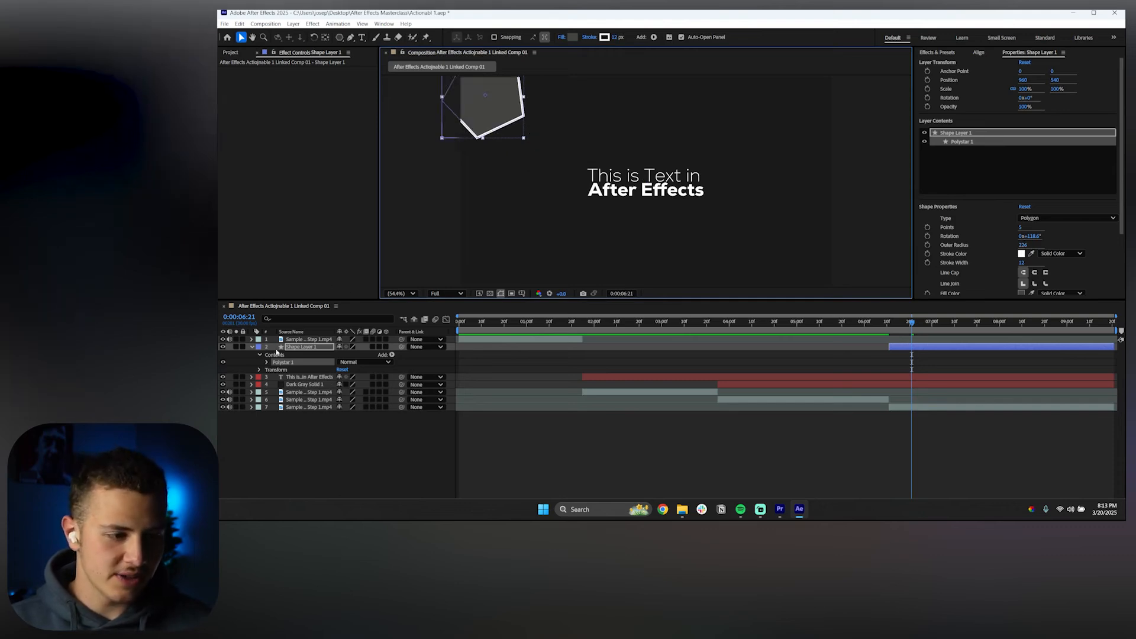
Move the polygon fully into the frame by setting its own transform position to about -558.3, -286.2.
click(267, 363)
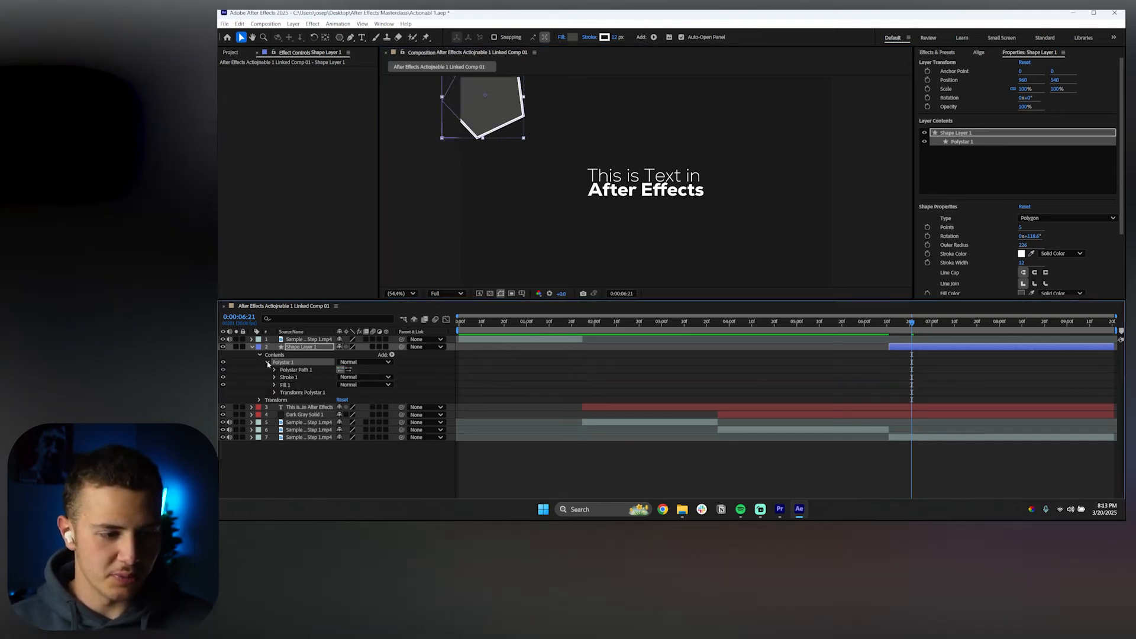
click(275, 393)
drag(349, 415, 470, 413)
key(ctrl+z)
drag(360, 409, 437, 407)
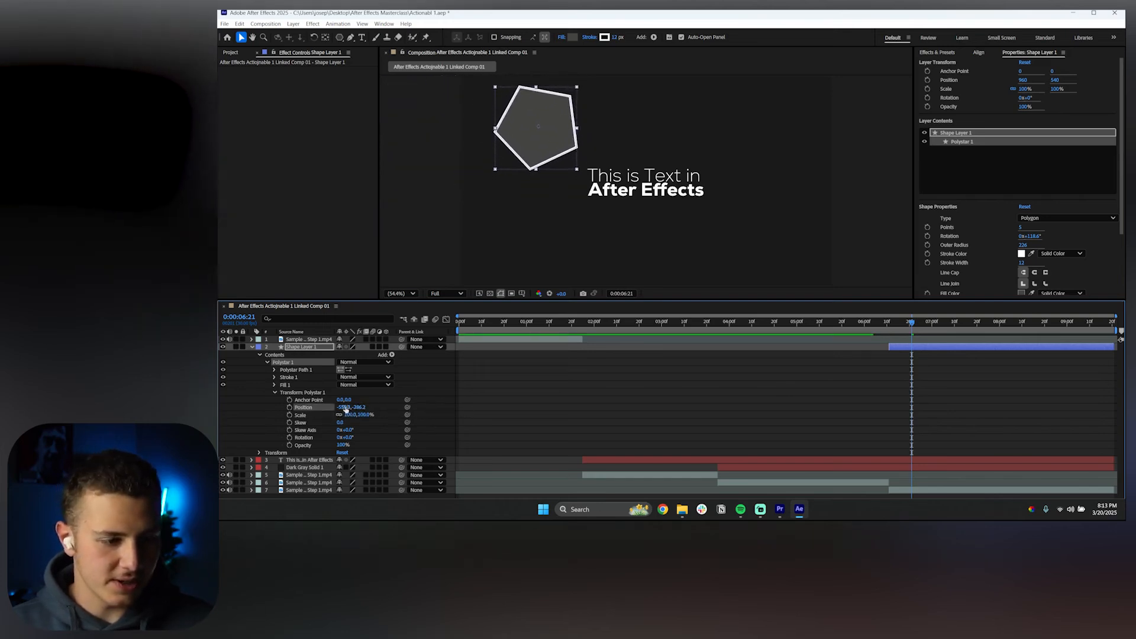
Turn the polygon into a soft triangle with 3 points and an outer roundness of 17%.
click(275, 370)
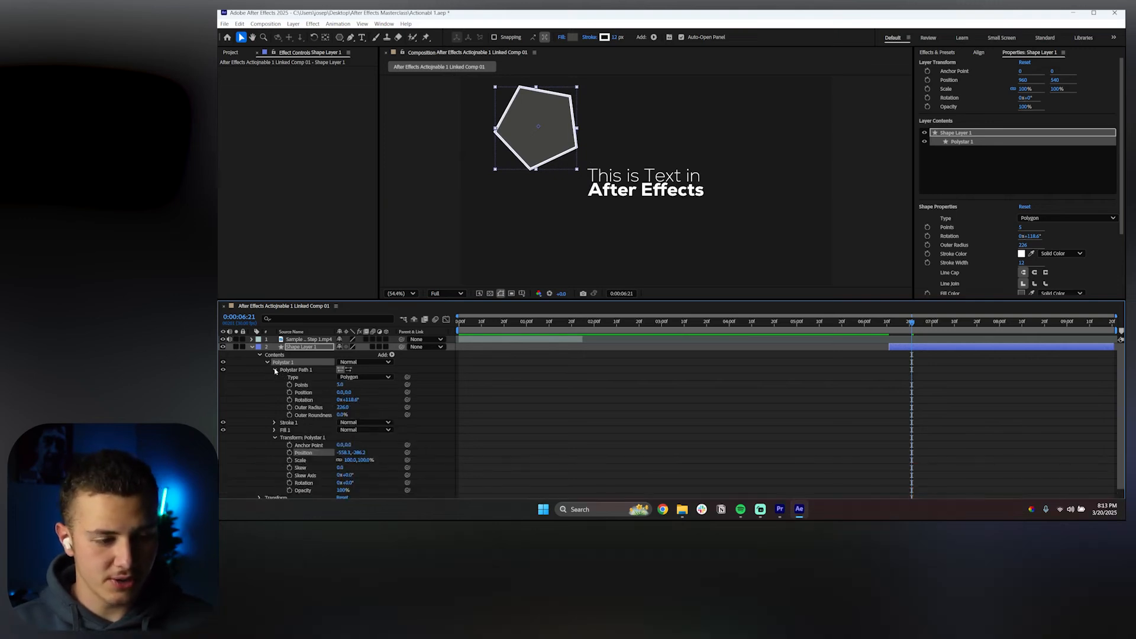
click(341, 385)
text(3)
key(Return)
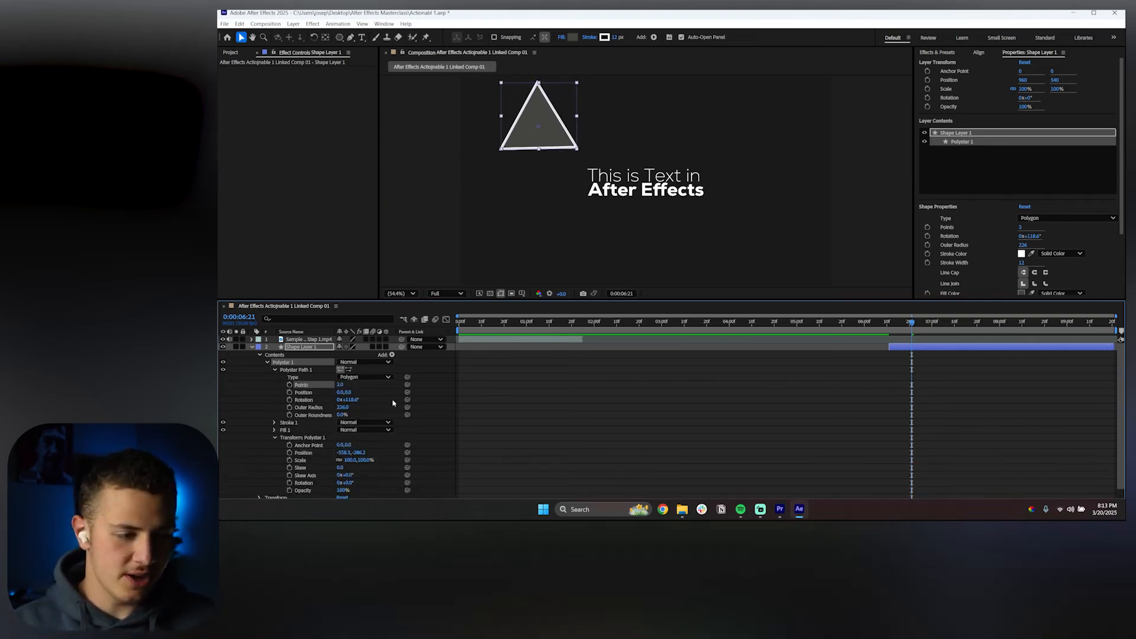
click(305, 370)
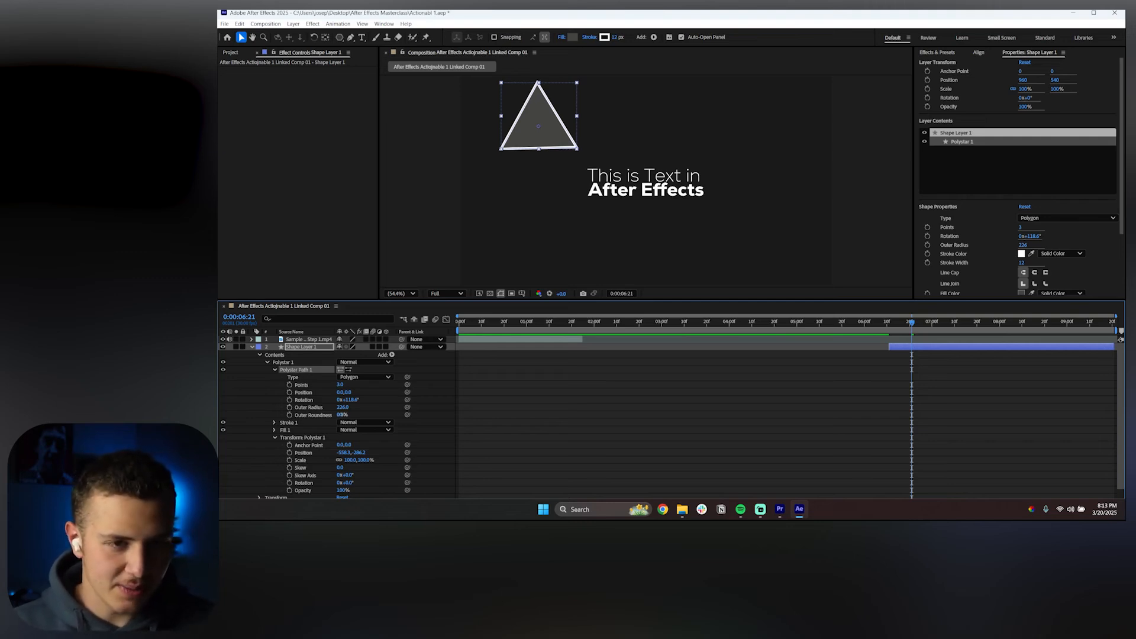
drag(342, 414, 352, 415)
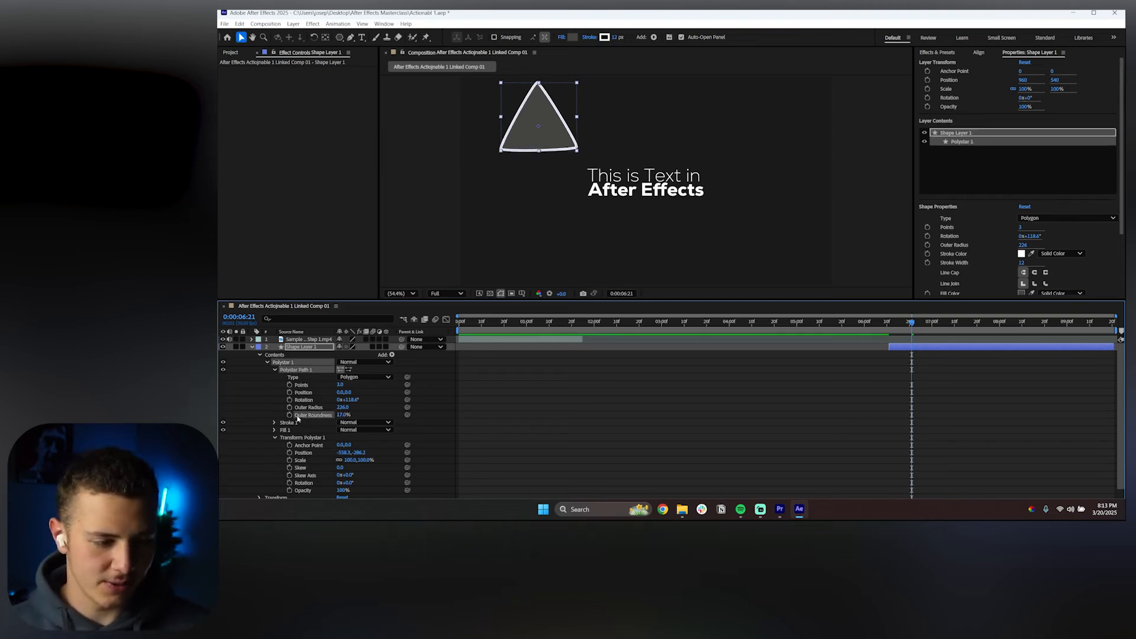
Set the triangle's stroke width to 0.
click(275, 422)
scroll(361, 461, down, 3)
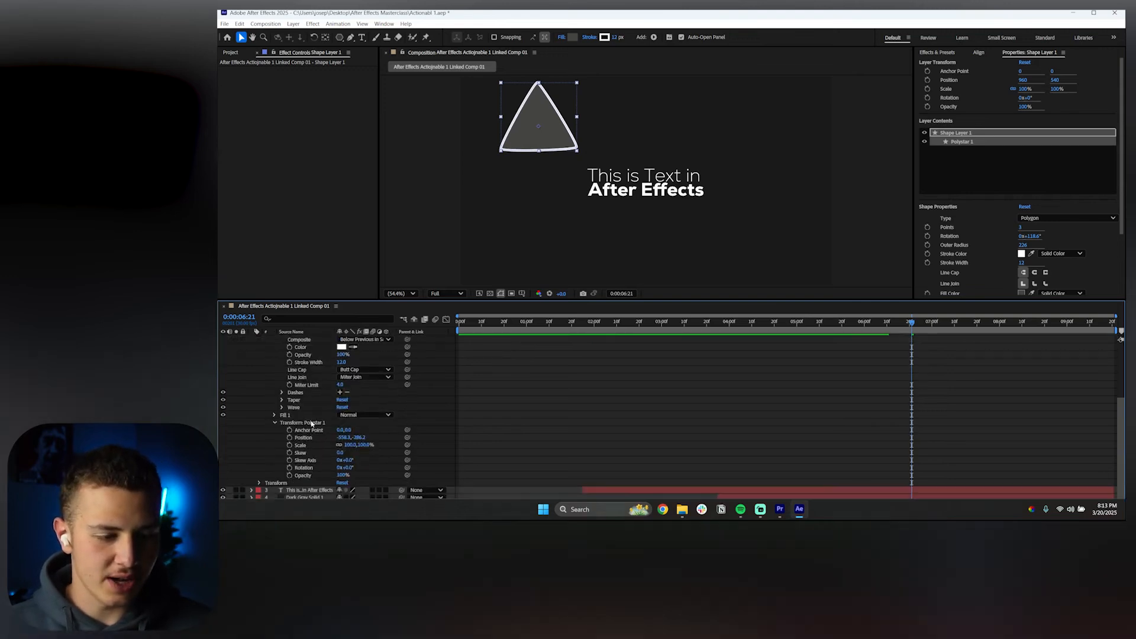
click(341, 362)
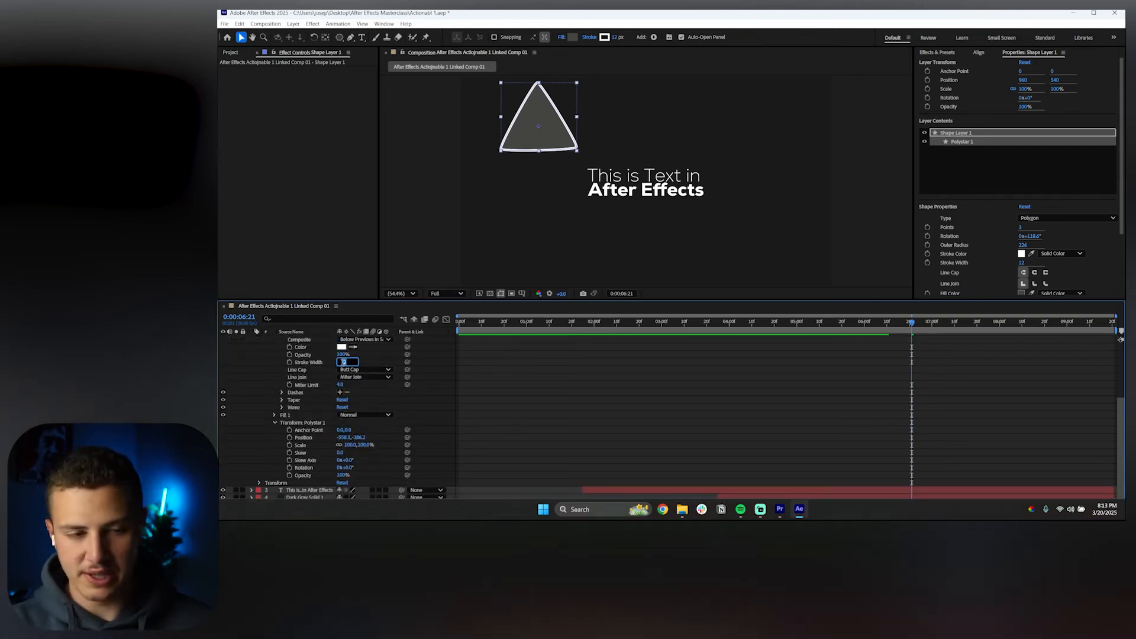
text(0)
key(Return)
Lighten the triangle's fill color to gray 606060 and collapse its property groups.
scroll(298, 400, down, 1)
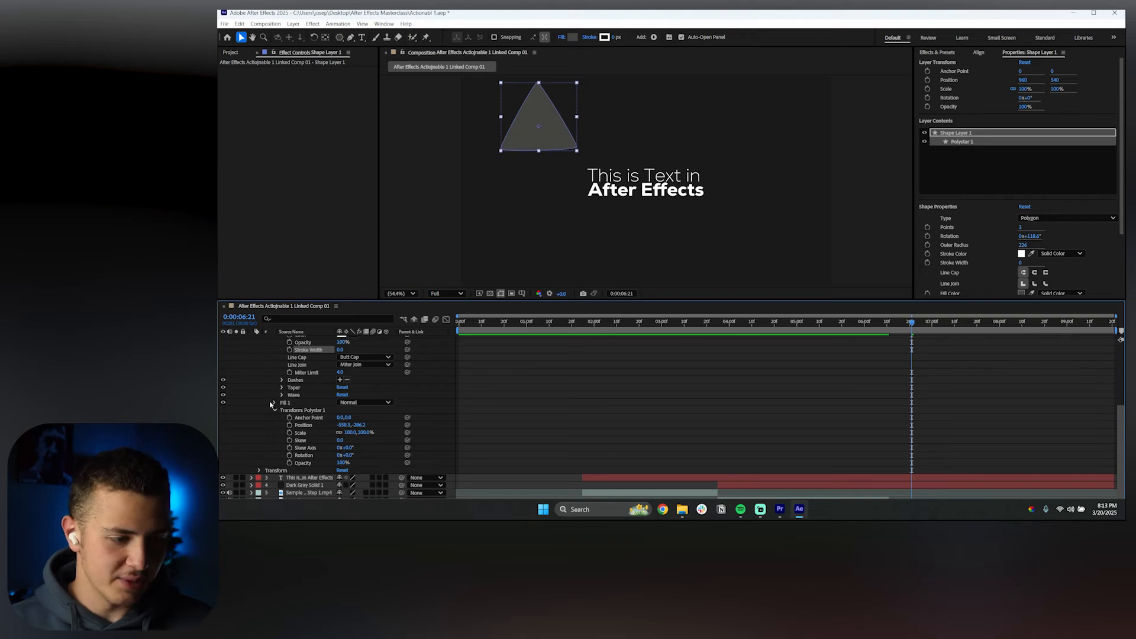
click(273, 403)
click(342, 425)
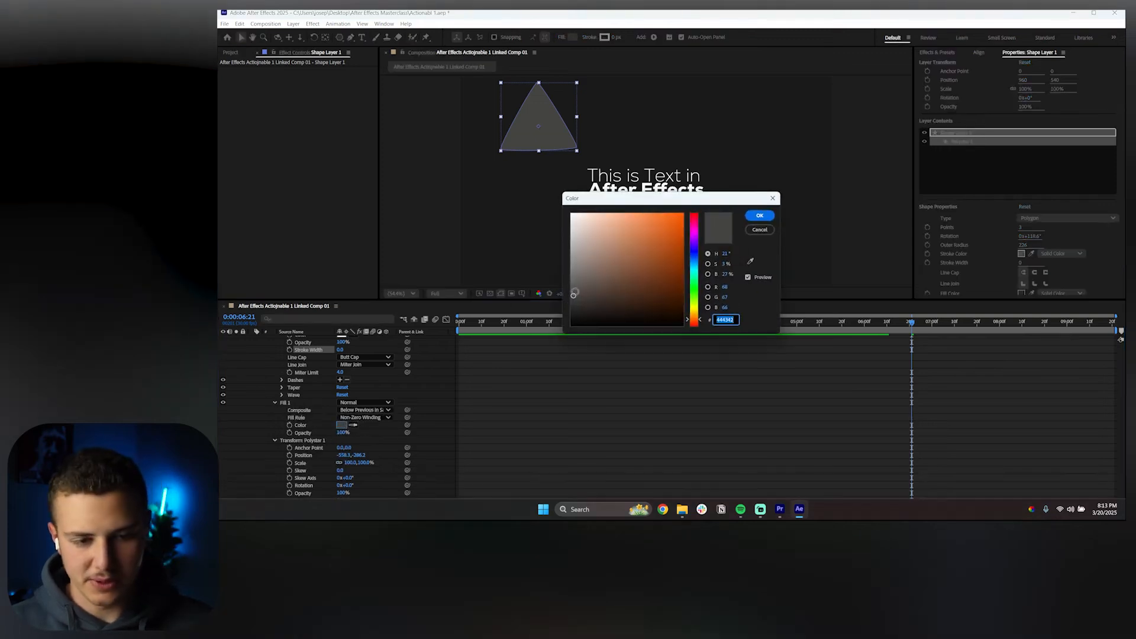
drag(574, 294, 571, 283)
click(751, 219)
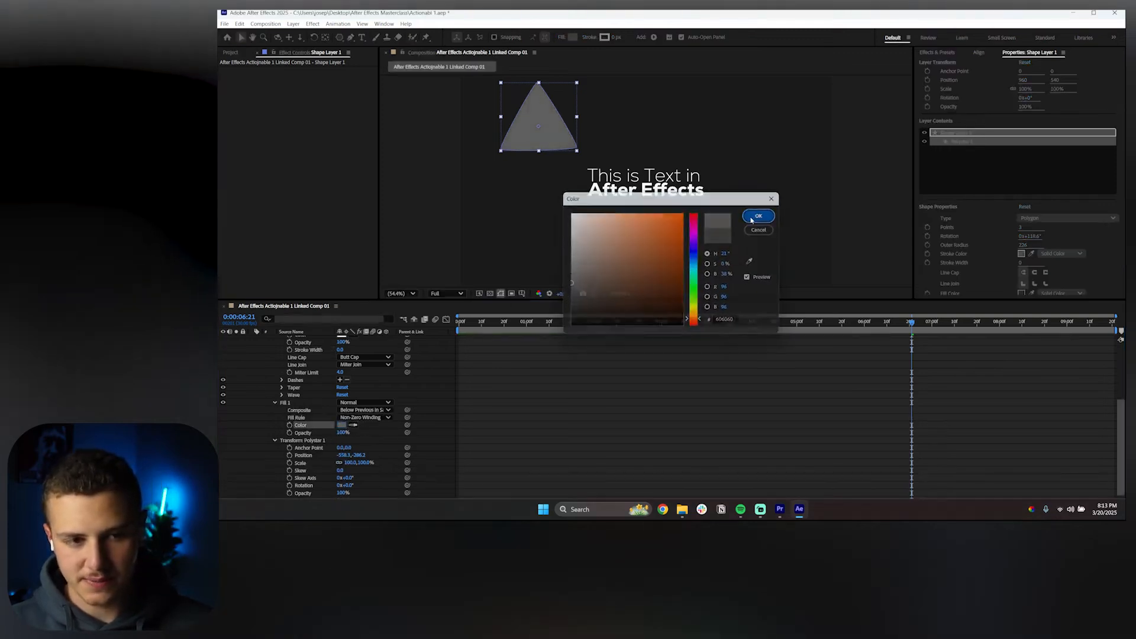
click(340, 311)
scroll(289, 332, up, 5)
click(277, 367)
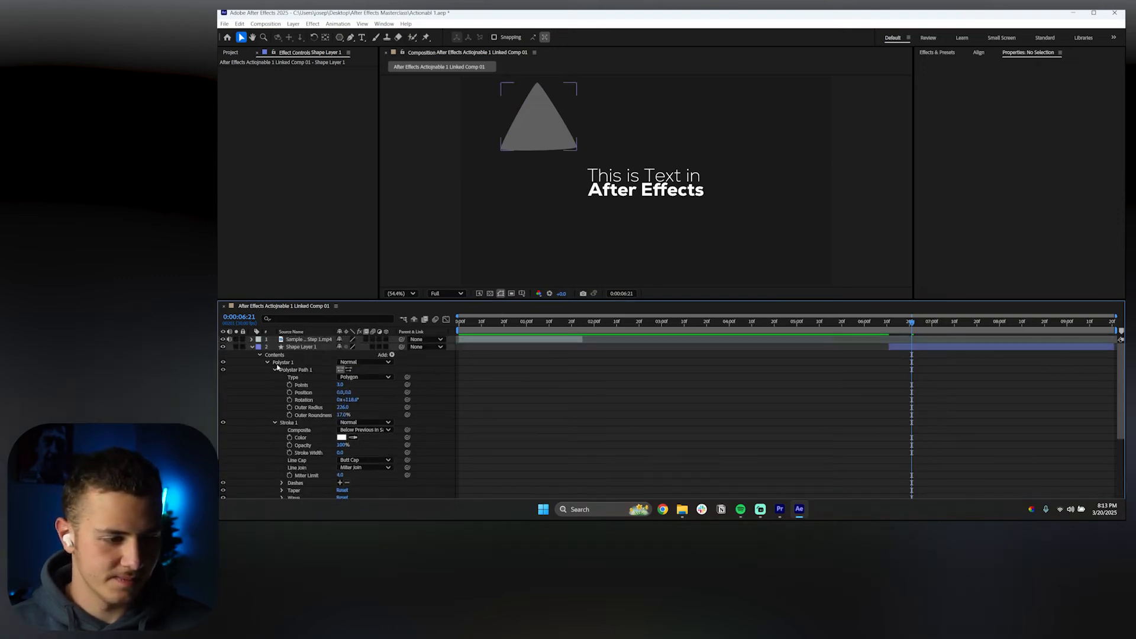
click(267, 363)
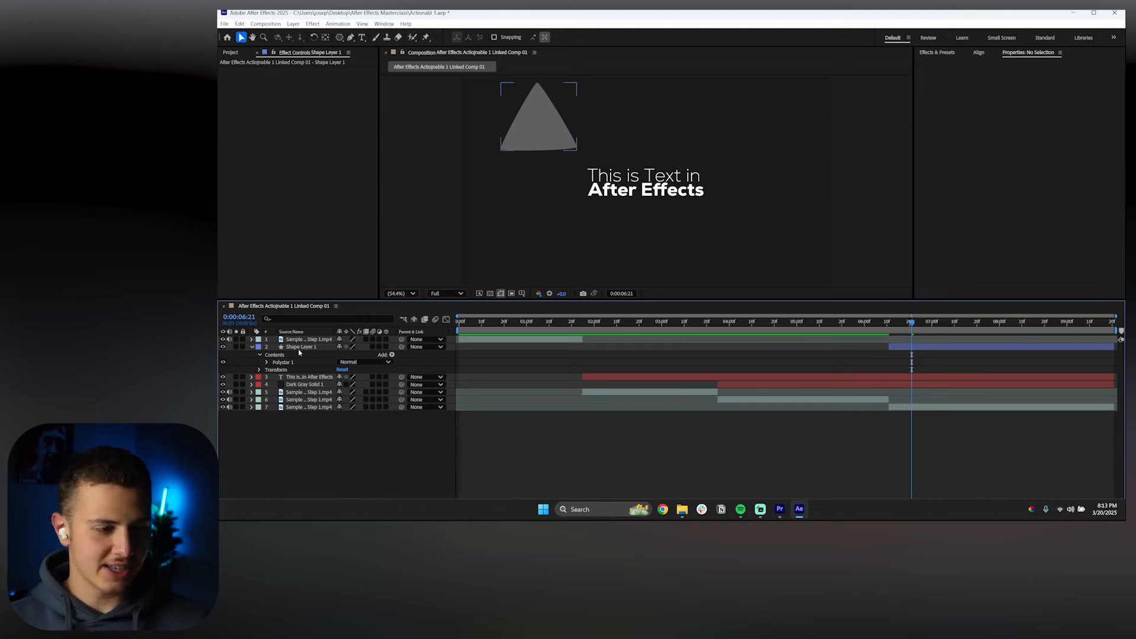
Add a second empty shape layer directly above the triangle's layer and trim its start to 0:00:06:11.
click(303, 347)
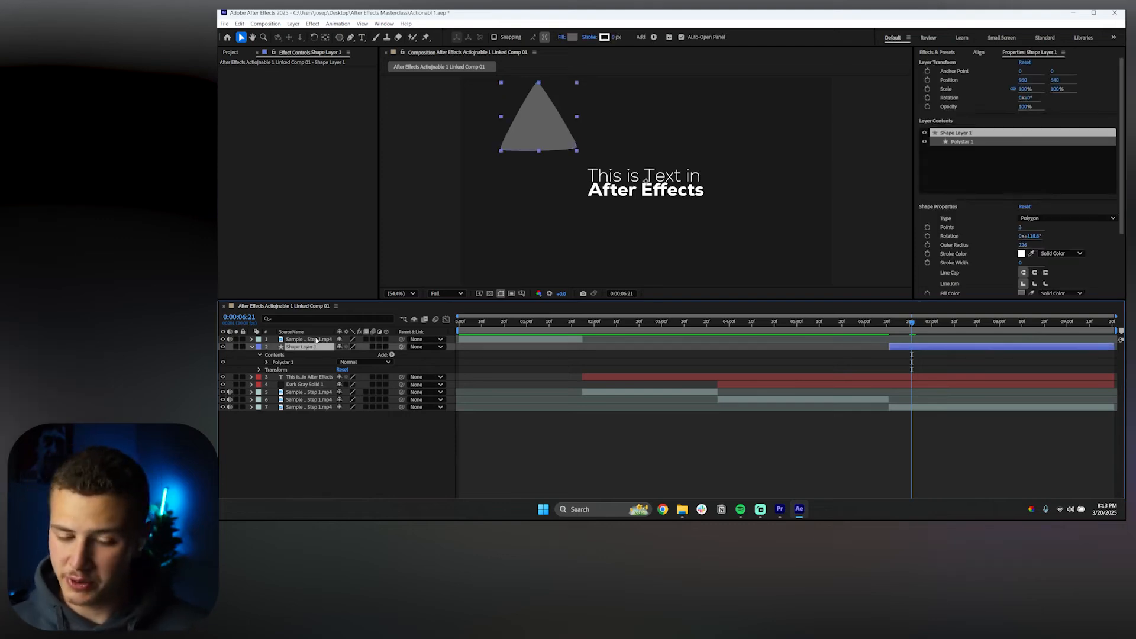
right_click(314, 460)
mouse_move(391, 354)
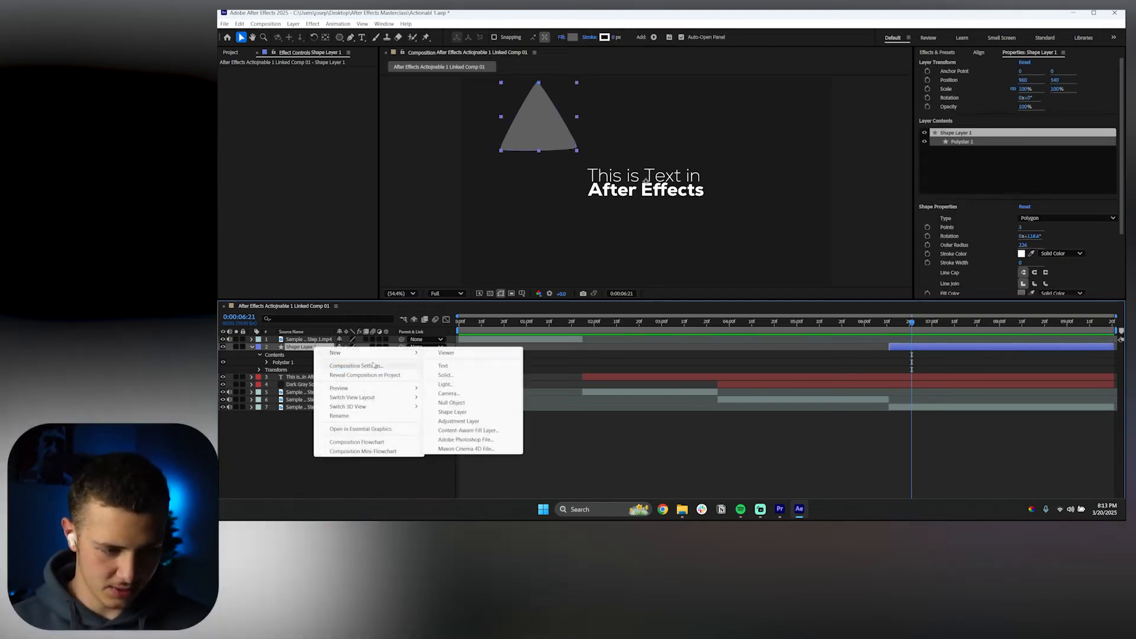
click(436, 409)
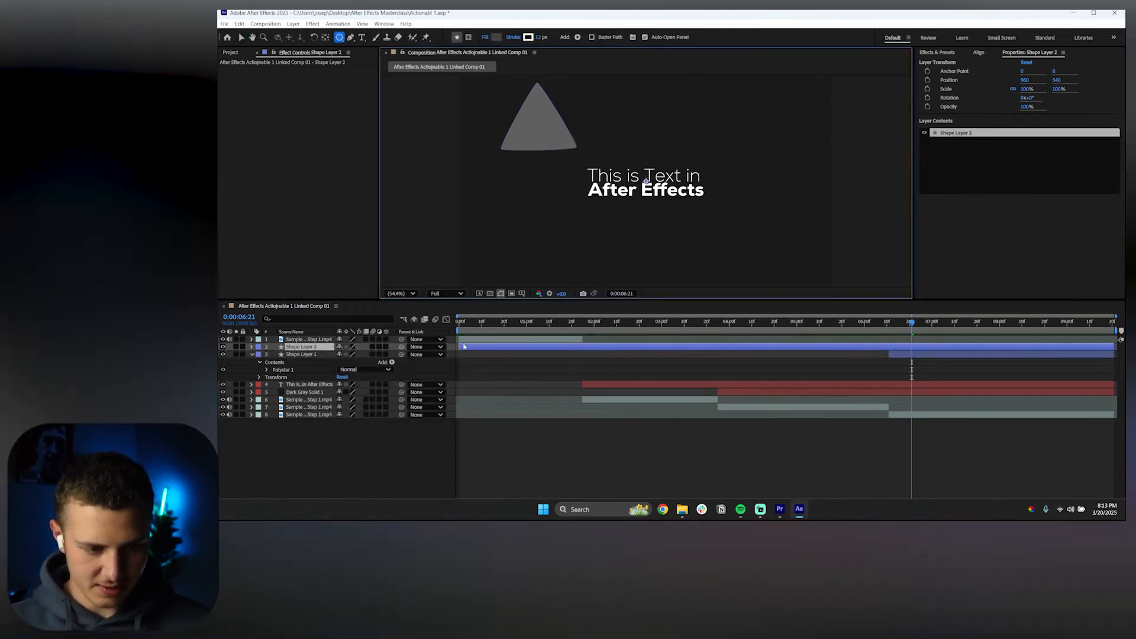
drag(459, 347, 889, 360)
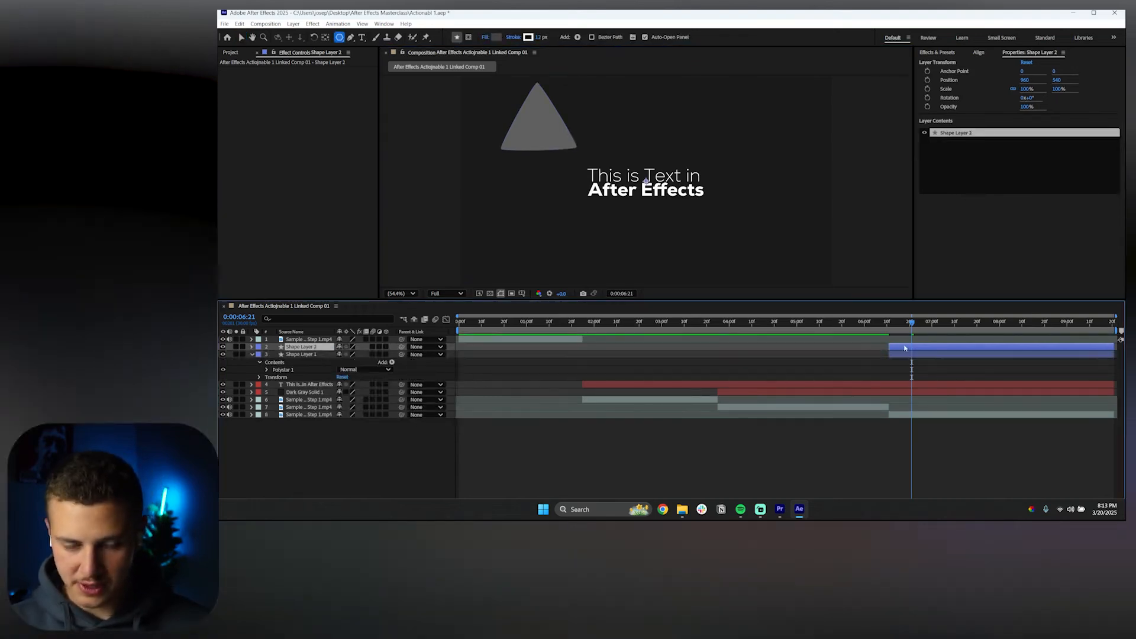
Draw a rectangle about 501 by 281 px in the lower-right area of the frame on the new shape layer.
click(339, 39)
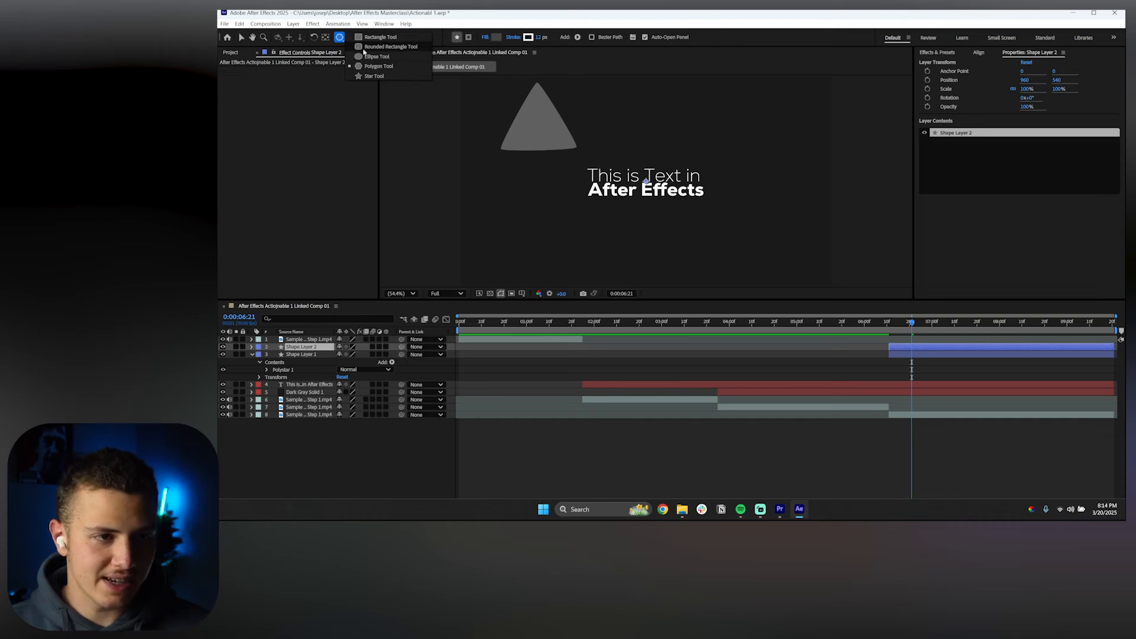
click(369, 38)
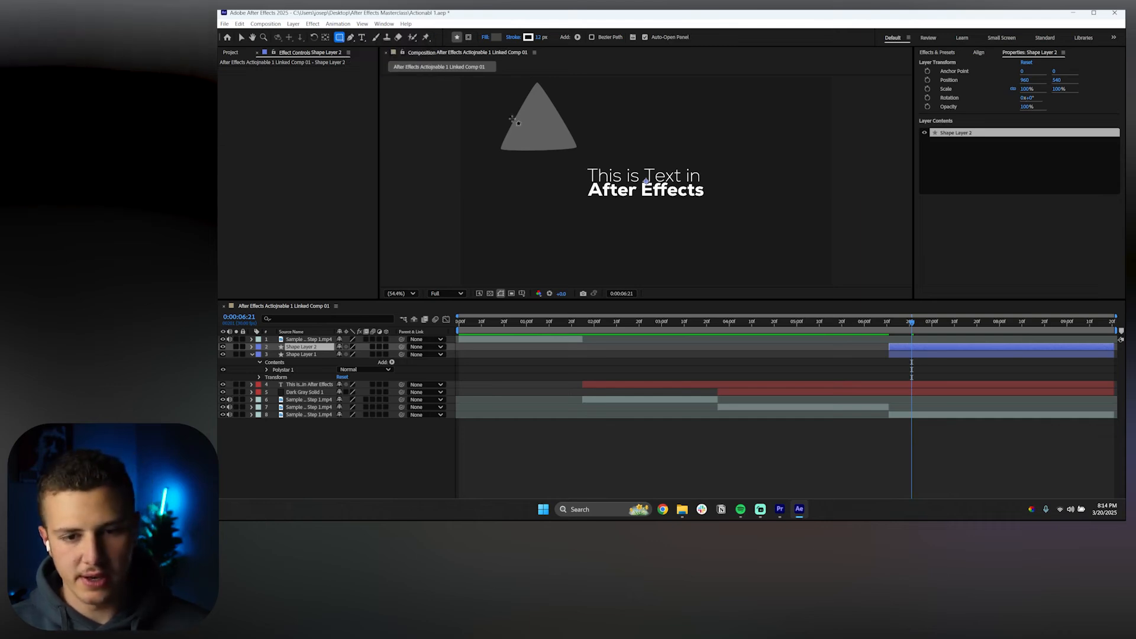
drag(718, 217, 817, 269)
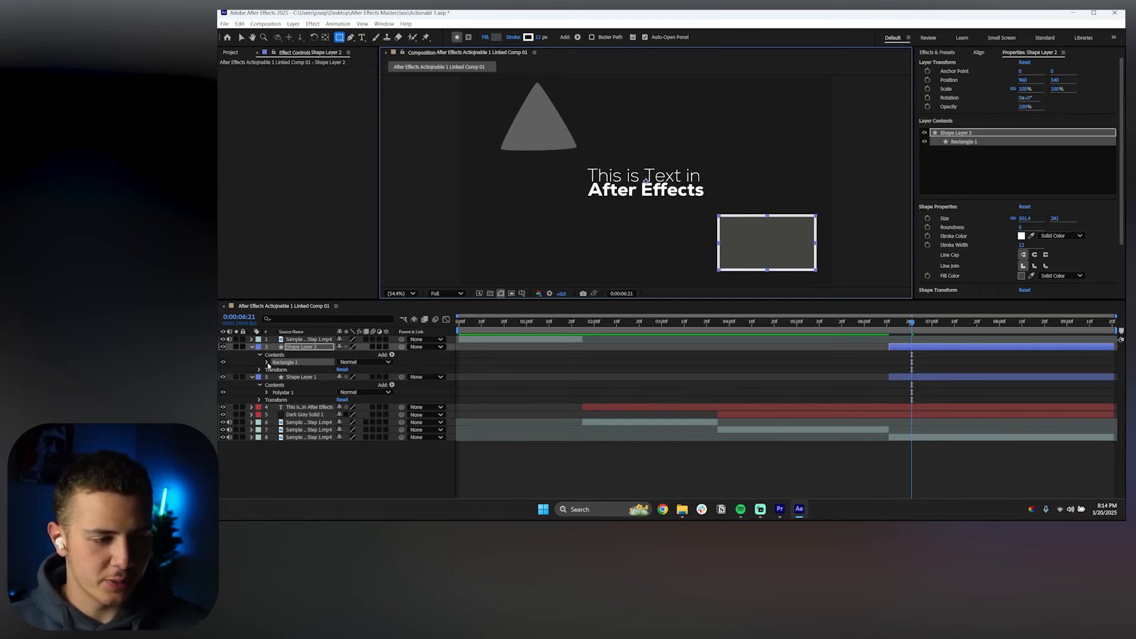
Round the rectangle's corners with a roundness of 41 and delete its stroke.
click(267, 363)
click(274, 370)
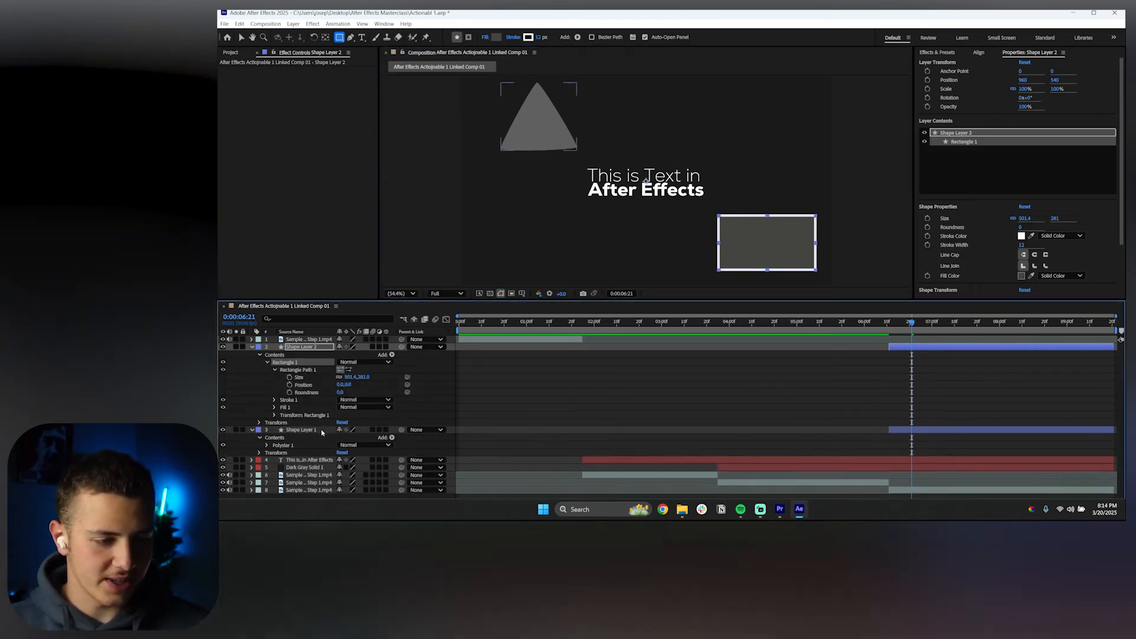
drag(339, 393, 358, 392)
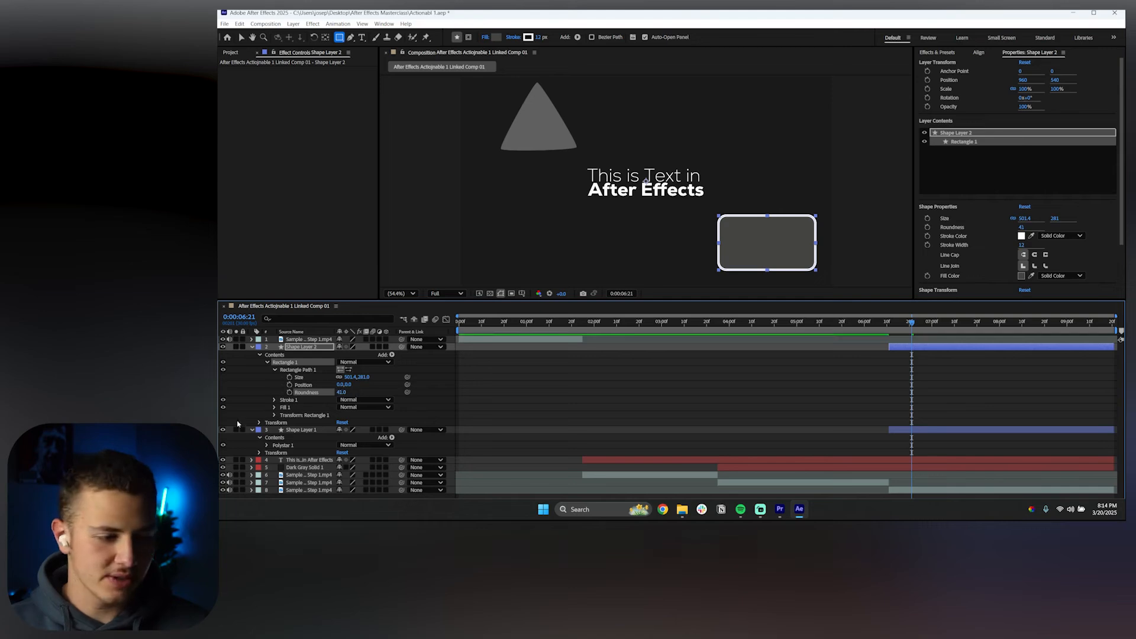
click(275, 401)
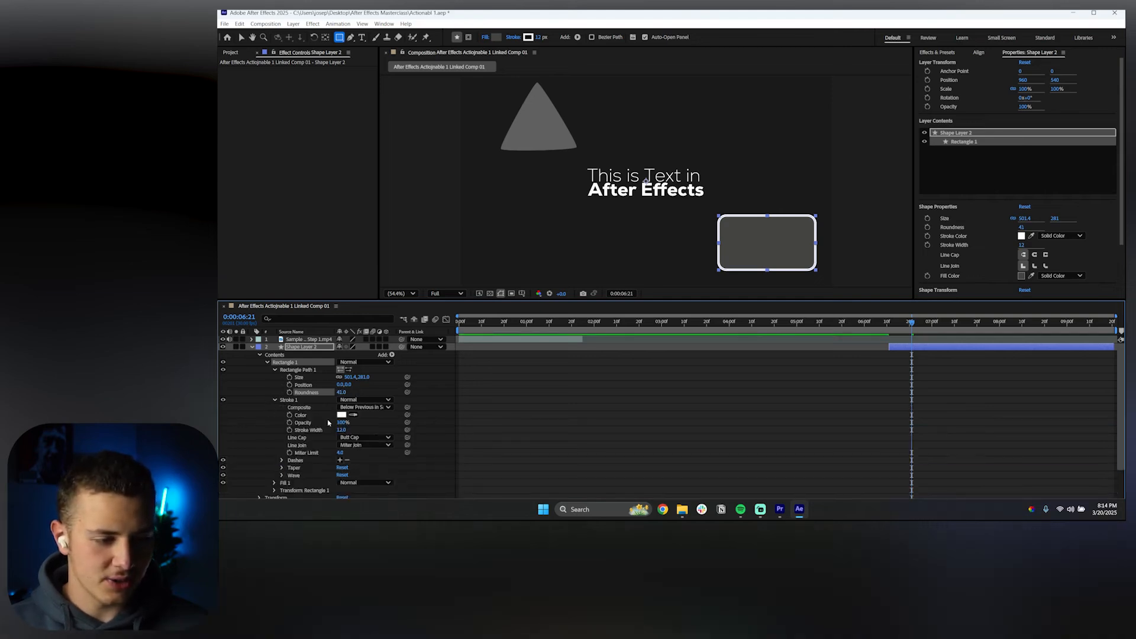
click(290, 401)
key(Delete)
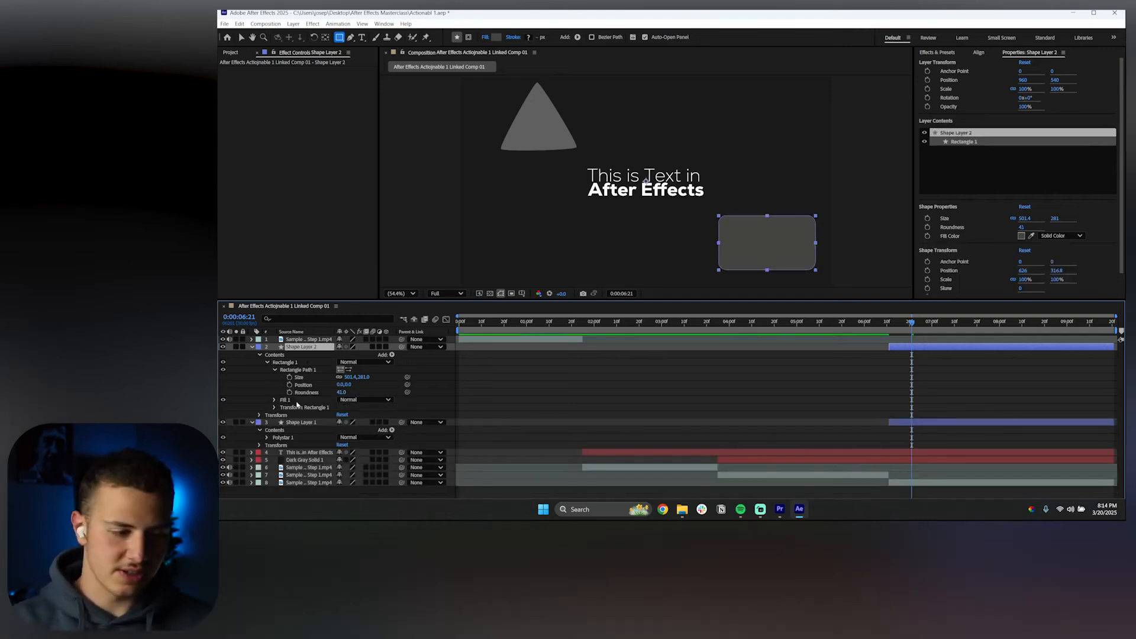
click(525, 389)
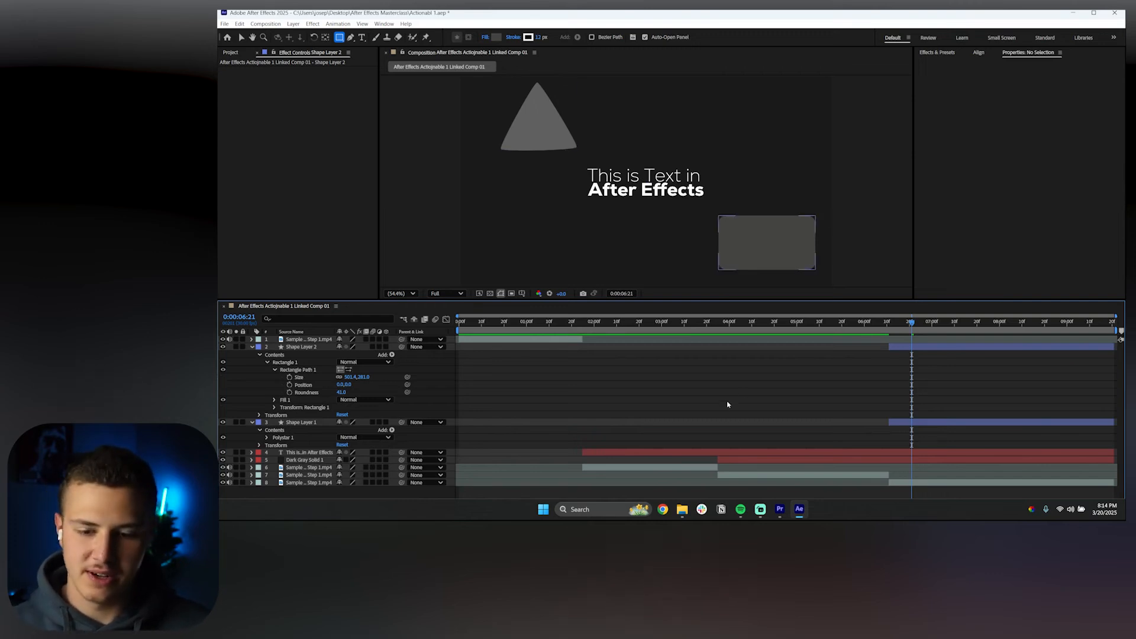
Play the composition from the start with both shape layers collapsed, and scrub through it to 0:00:07:21.
drag(846, 323, 416, 340)
key(space)
click(252, 346)
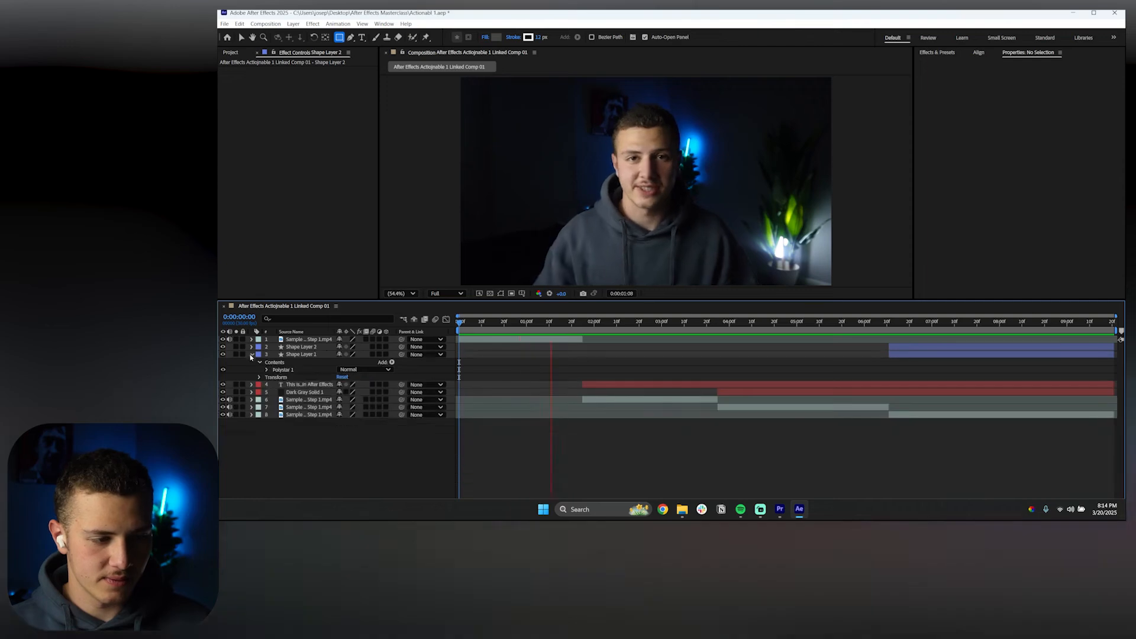
click(252, 354)
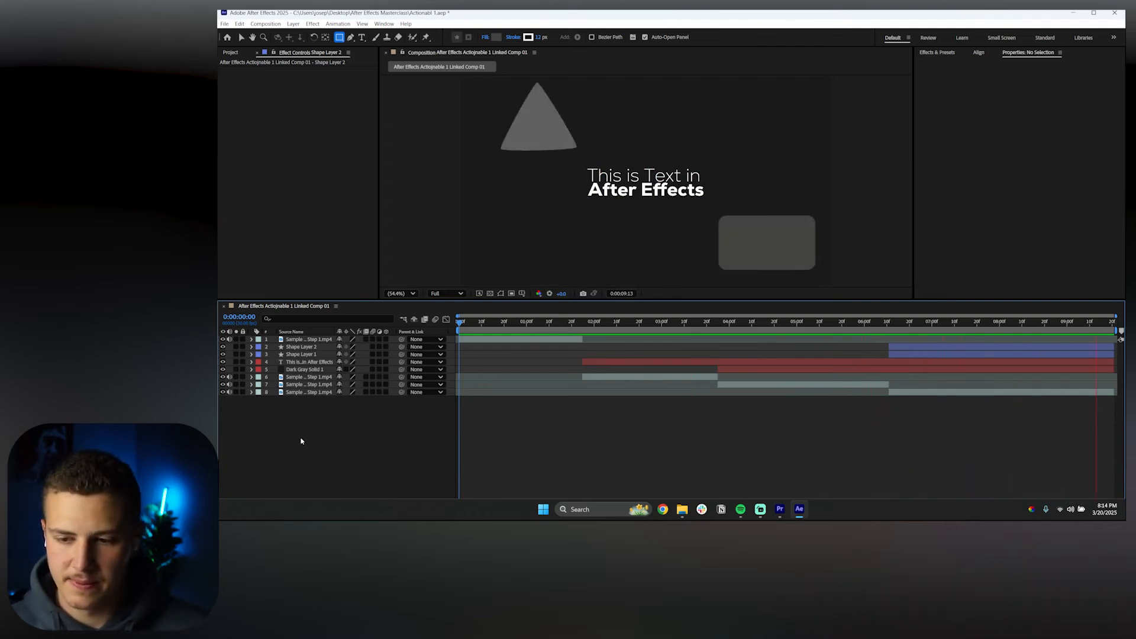
key(space)
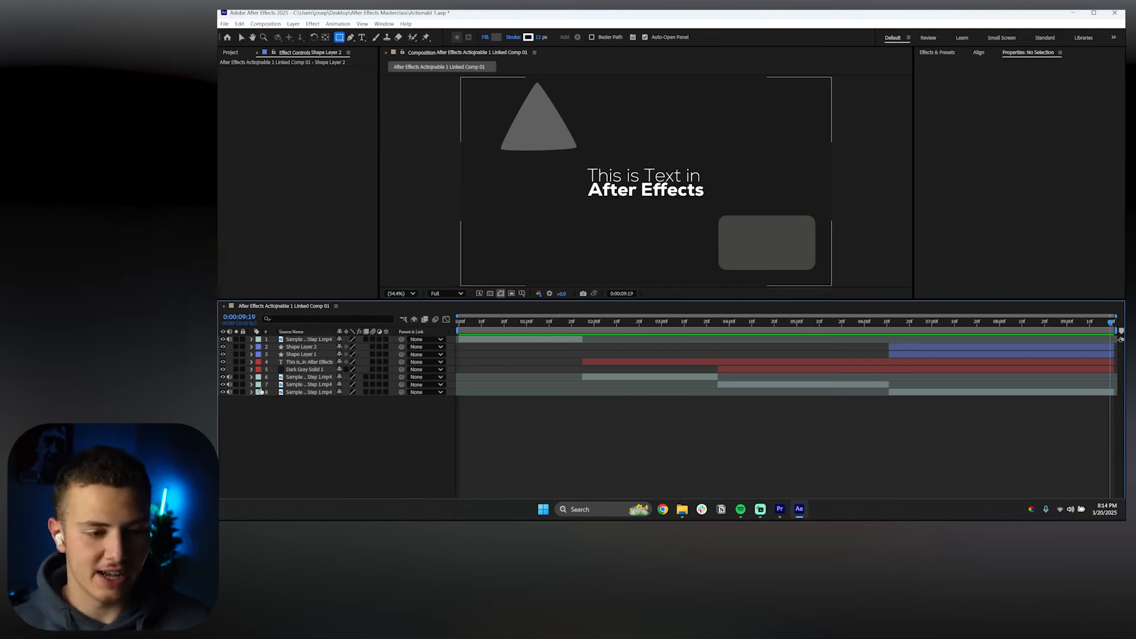
drag(476, 323, 979, 325)
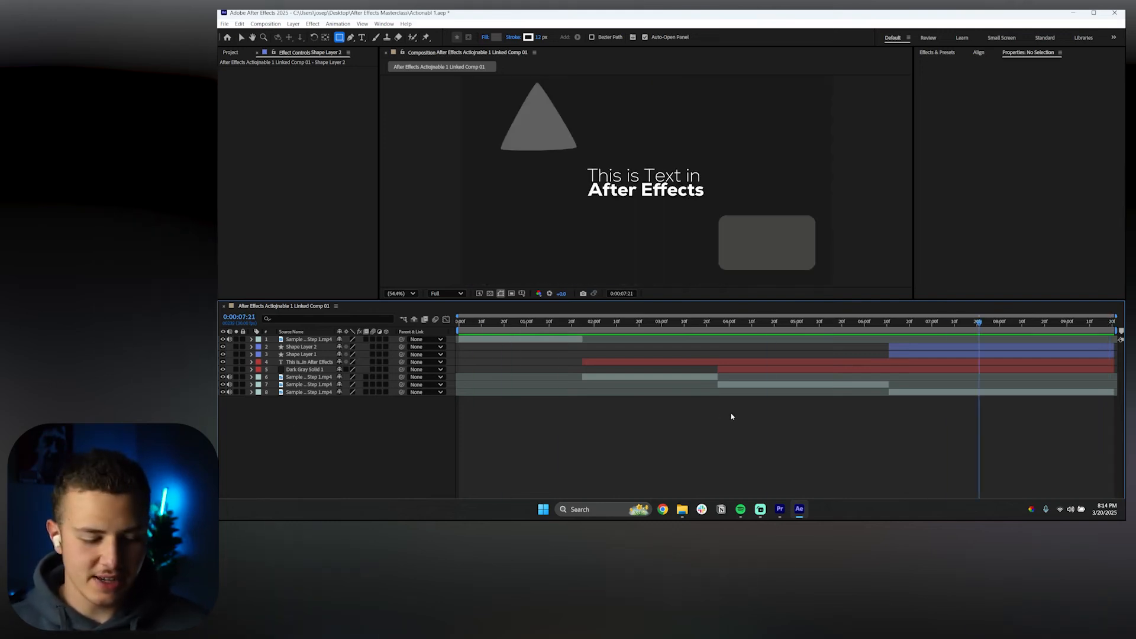